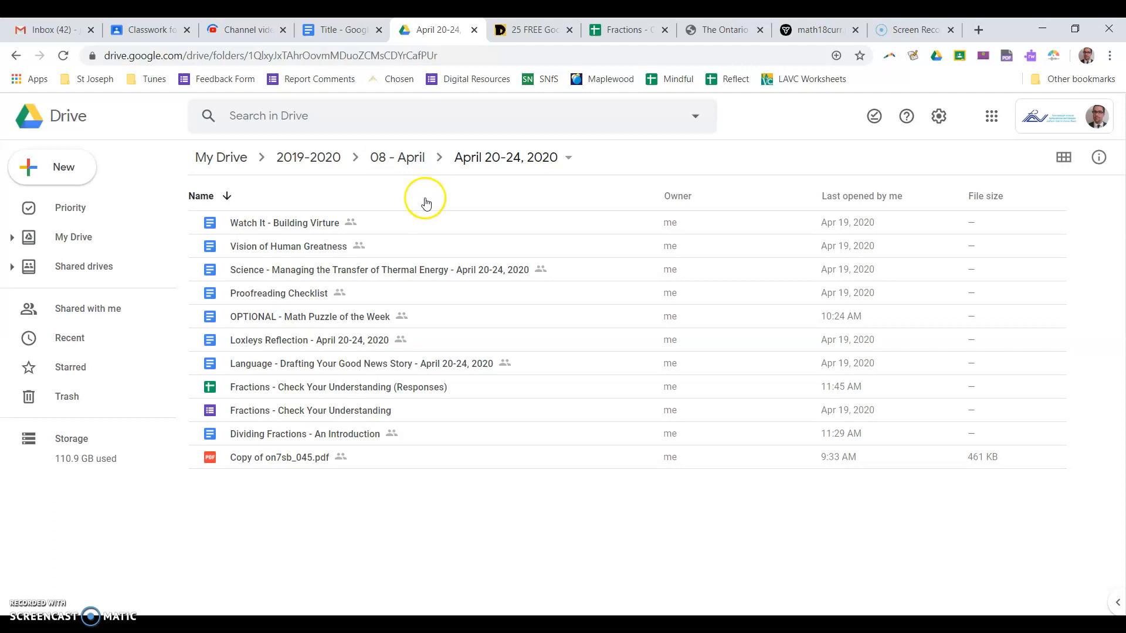
Step: Create a Google Drawings file in the April 20-24, 2020 folder and name it "Fractions on the Number Line"
click(83, 176)
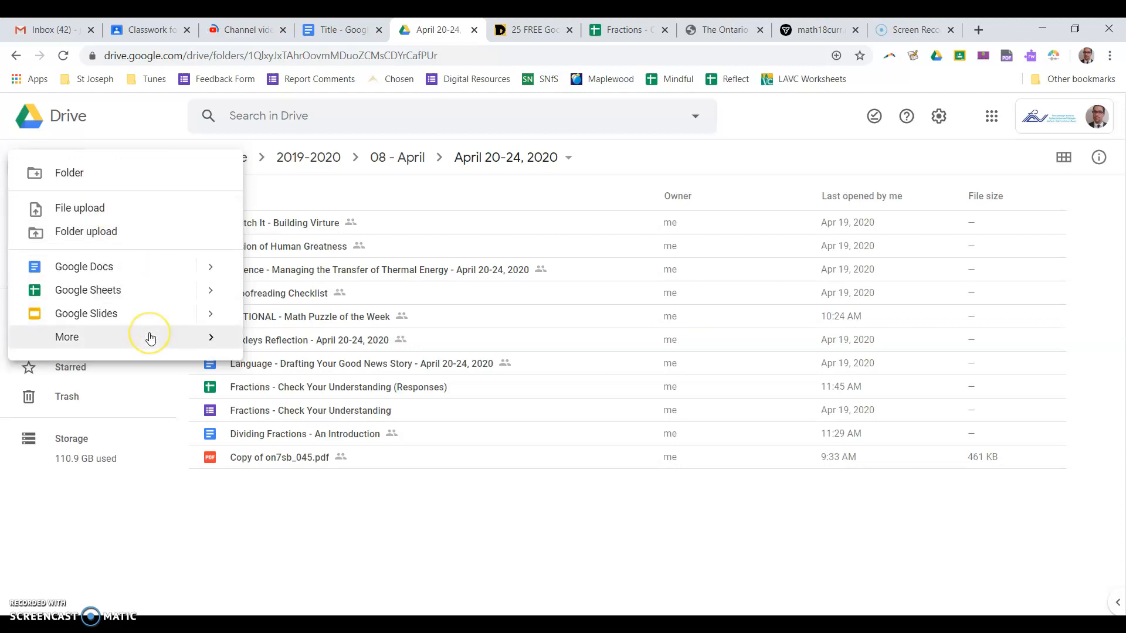
mouse_move(150, 338)
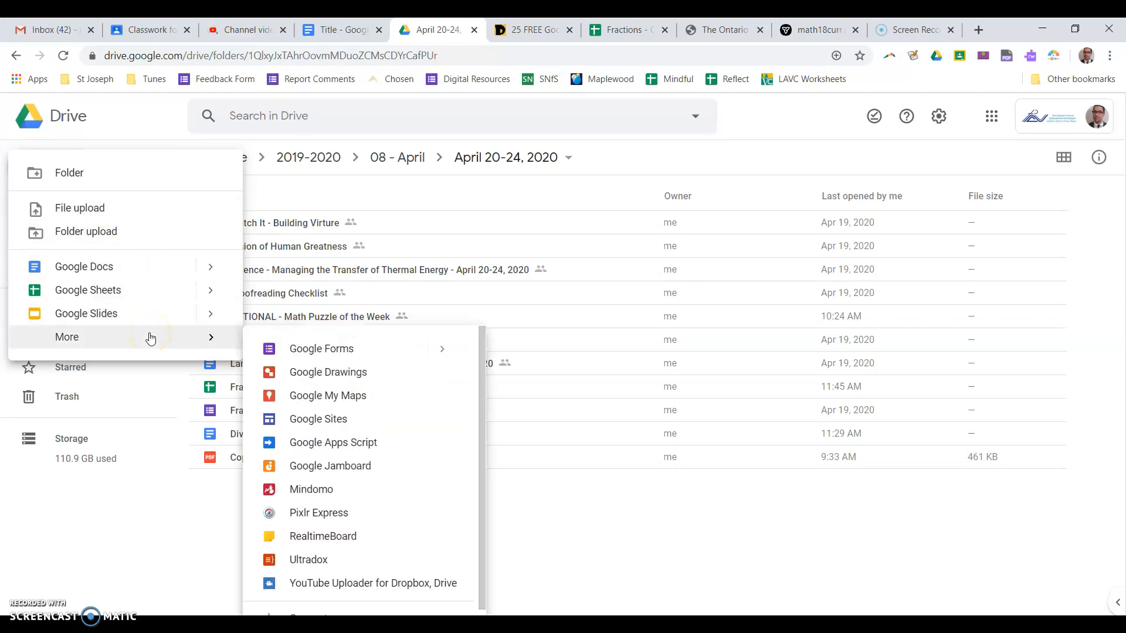
click(369, 378)
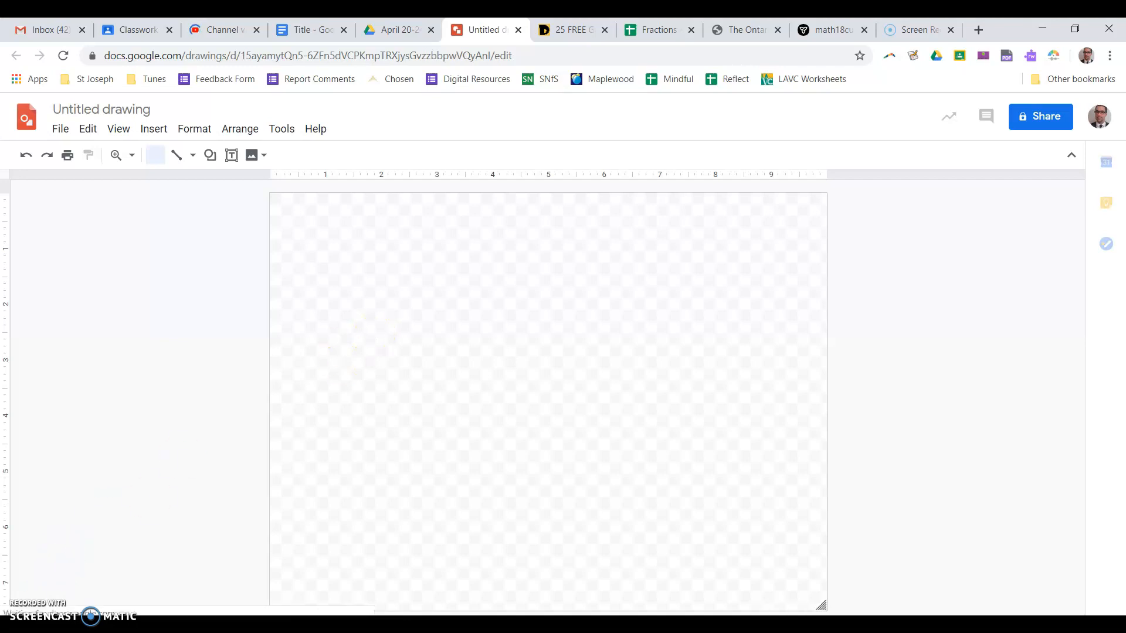
click(105, 108)
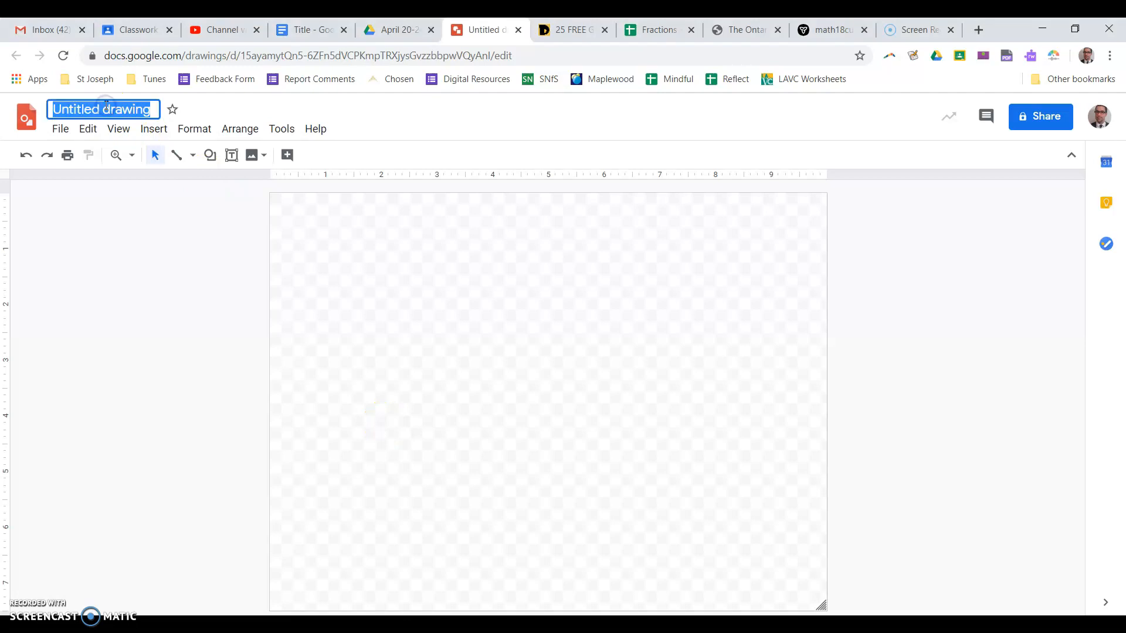
text(Fractions o)
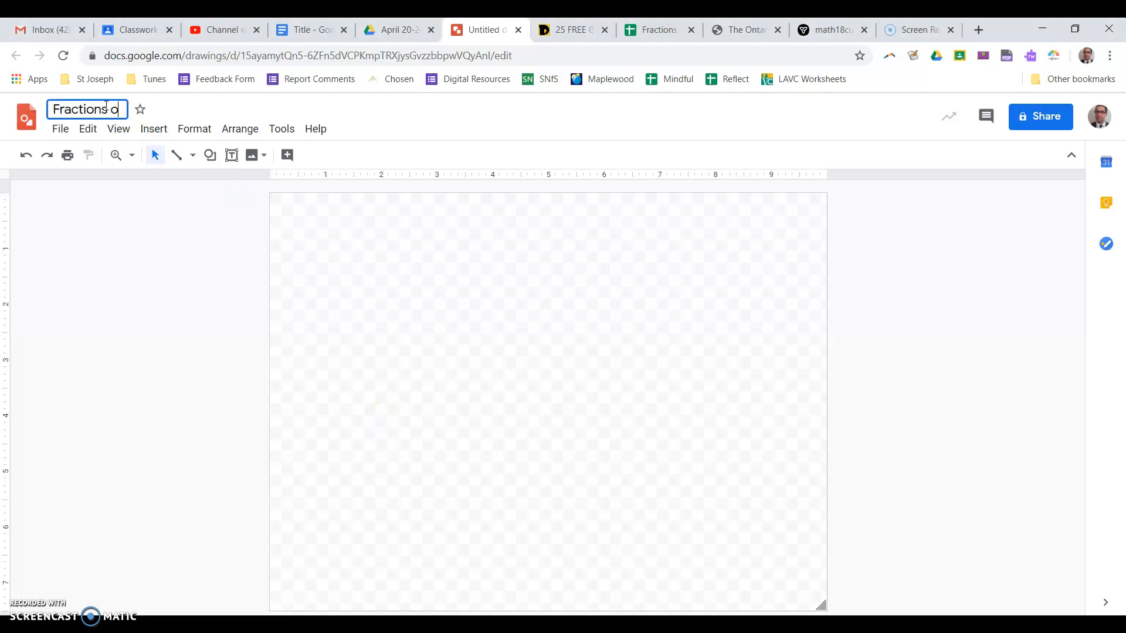
text(n the Number Line)
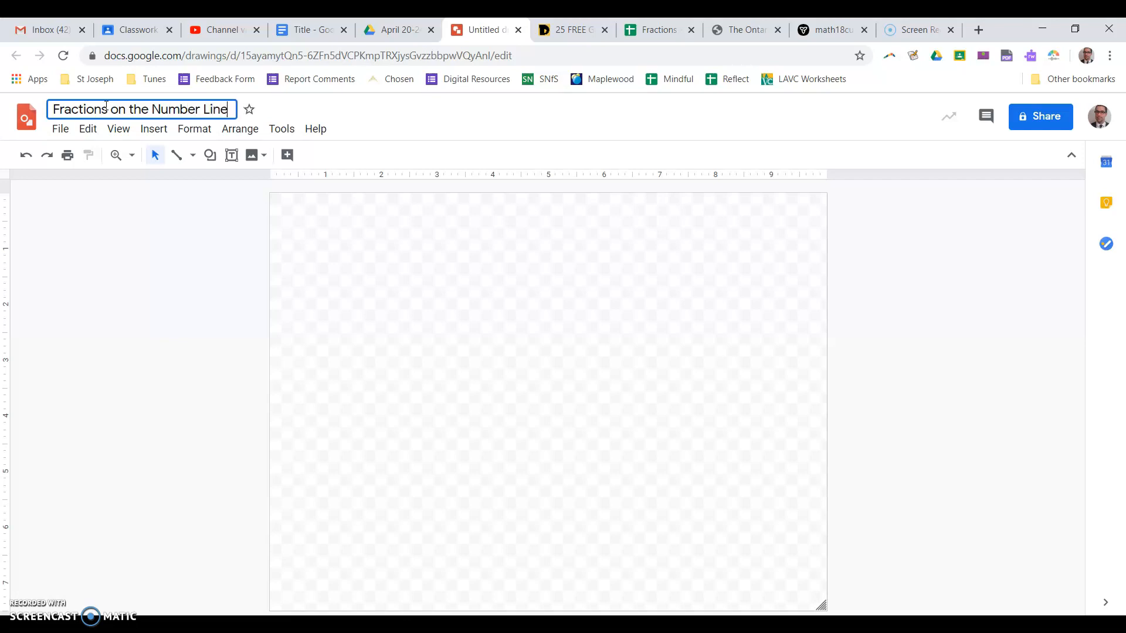
click(367, 297)
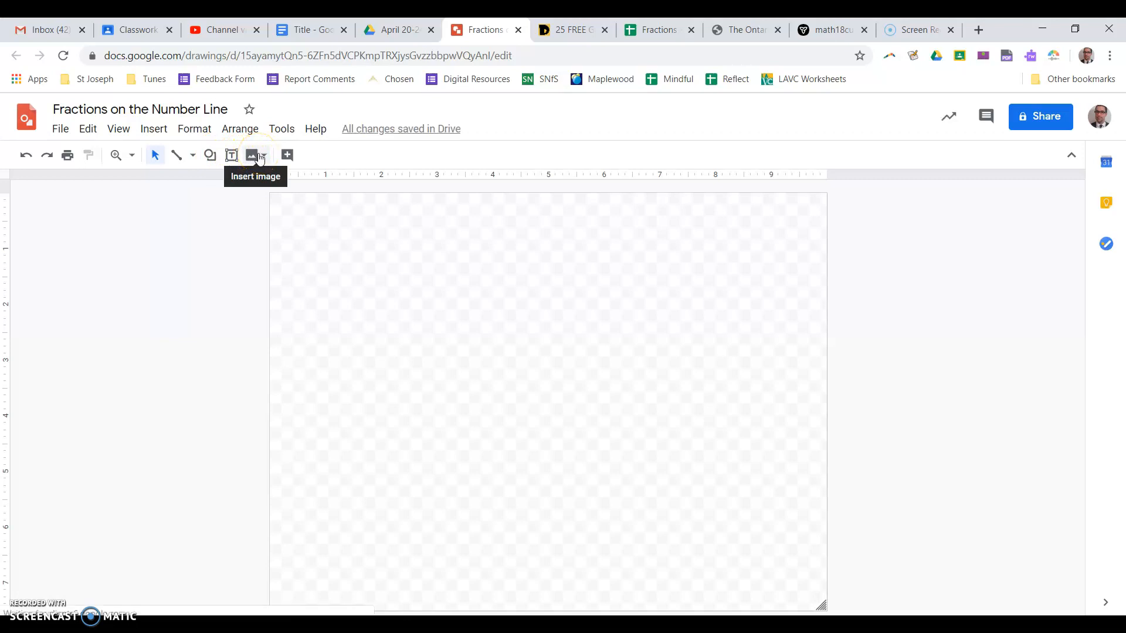
Step: Draw a horizontal line across the canvas from about 1 to 9 on the ruler and set its weight to 4px
click(194, 156)
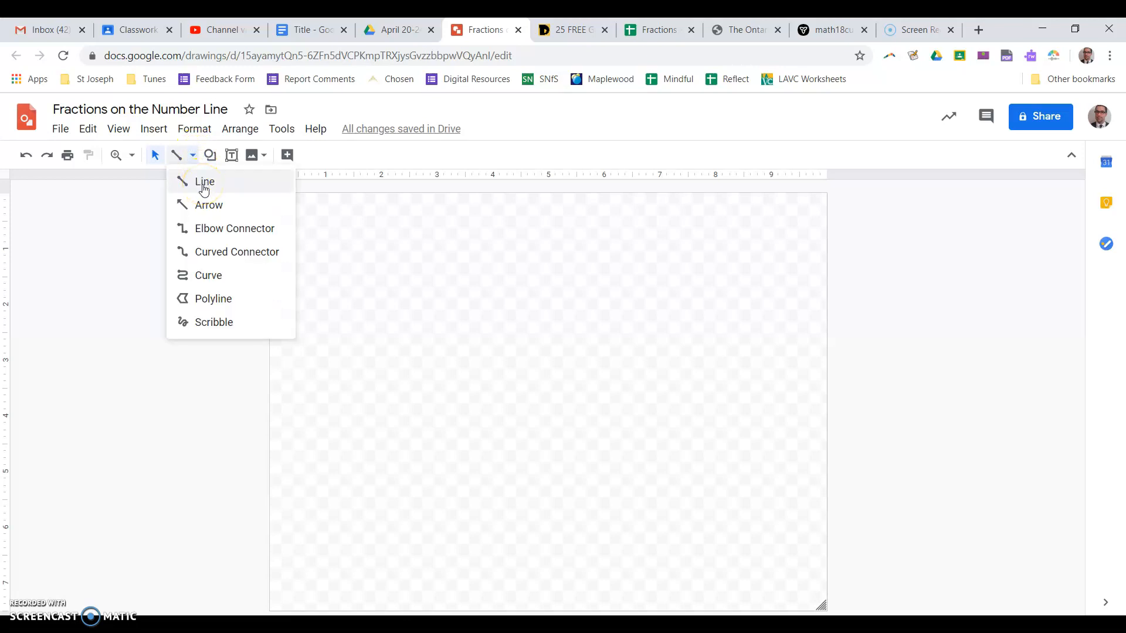
click(204, 186)
drag(325, 348, 775, 347)
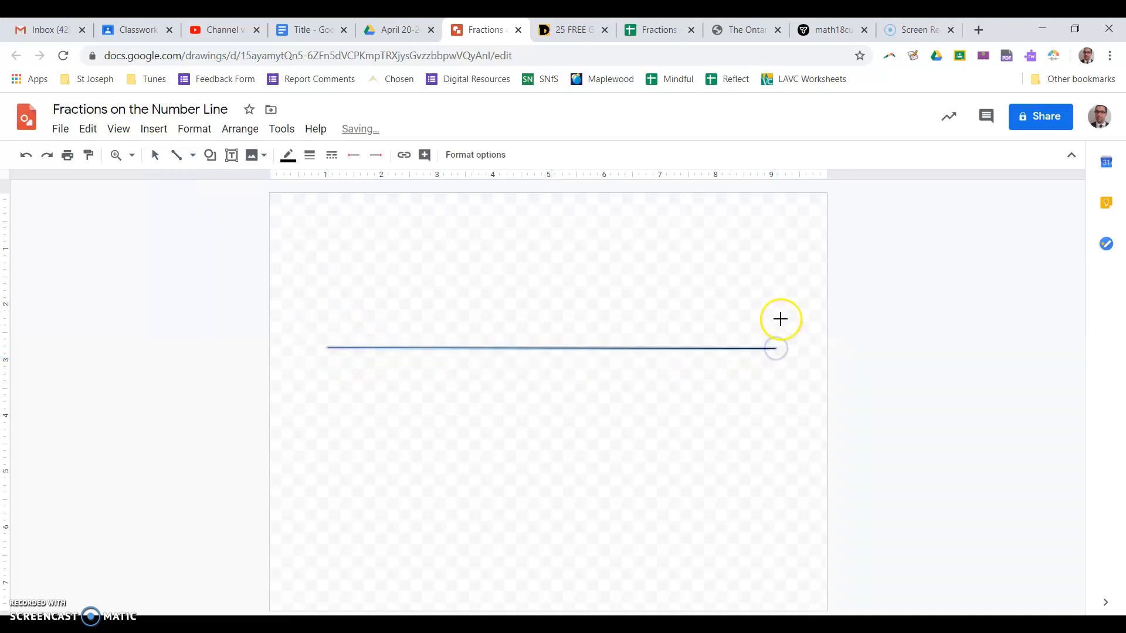
click(311, 159)
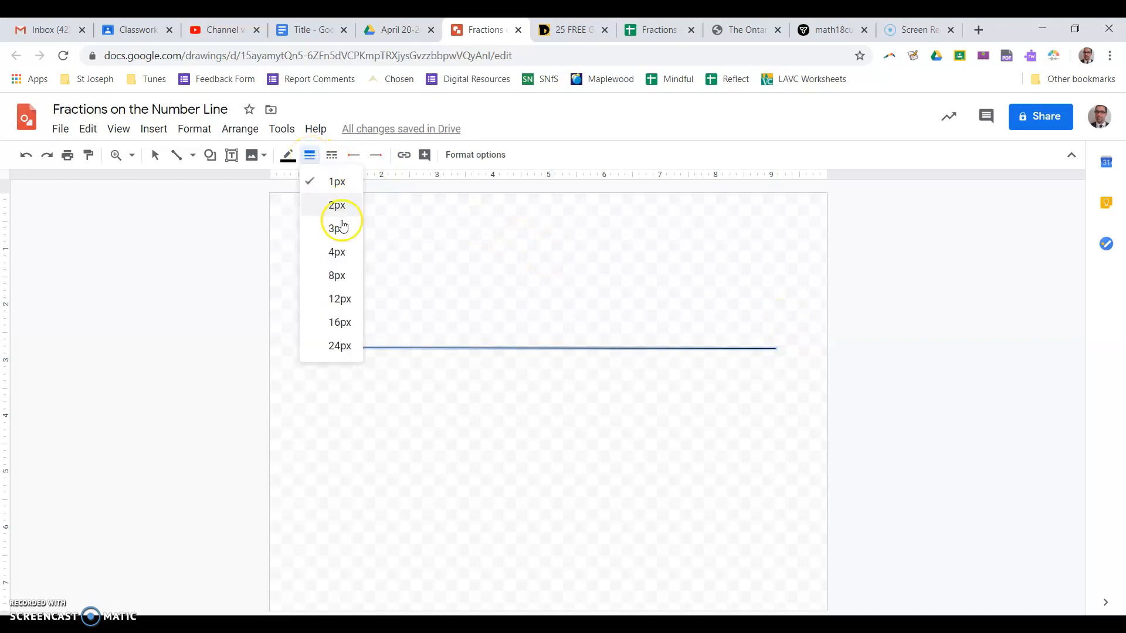
click(342, 272)
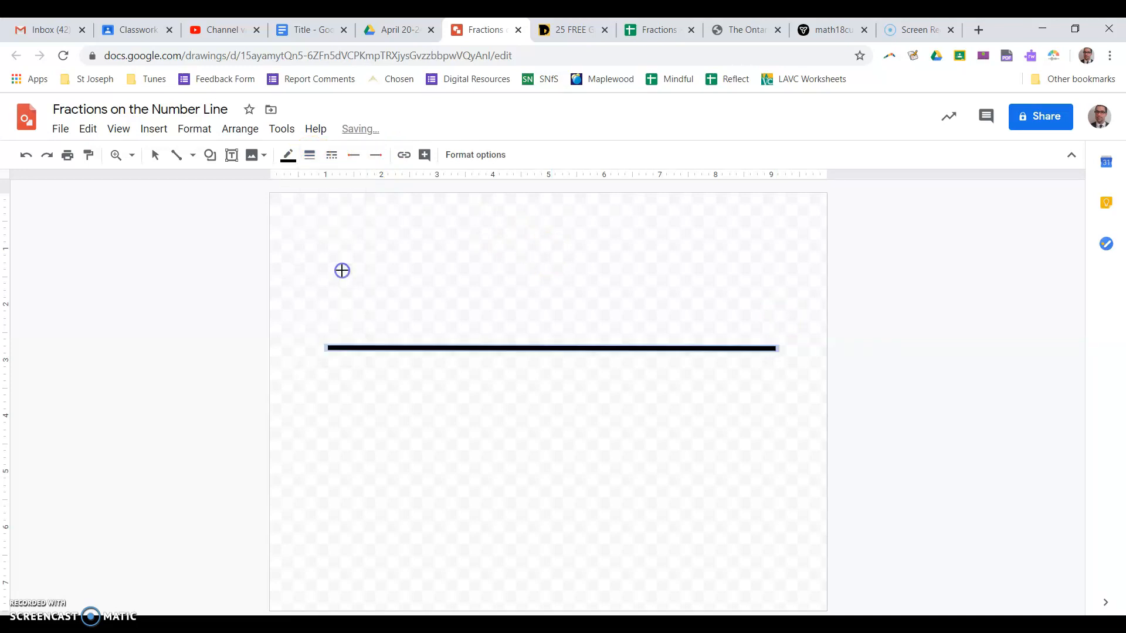
click(311, 156)
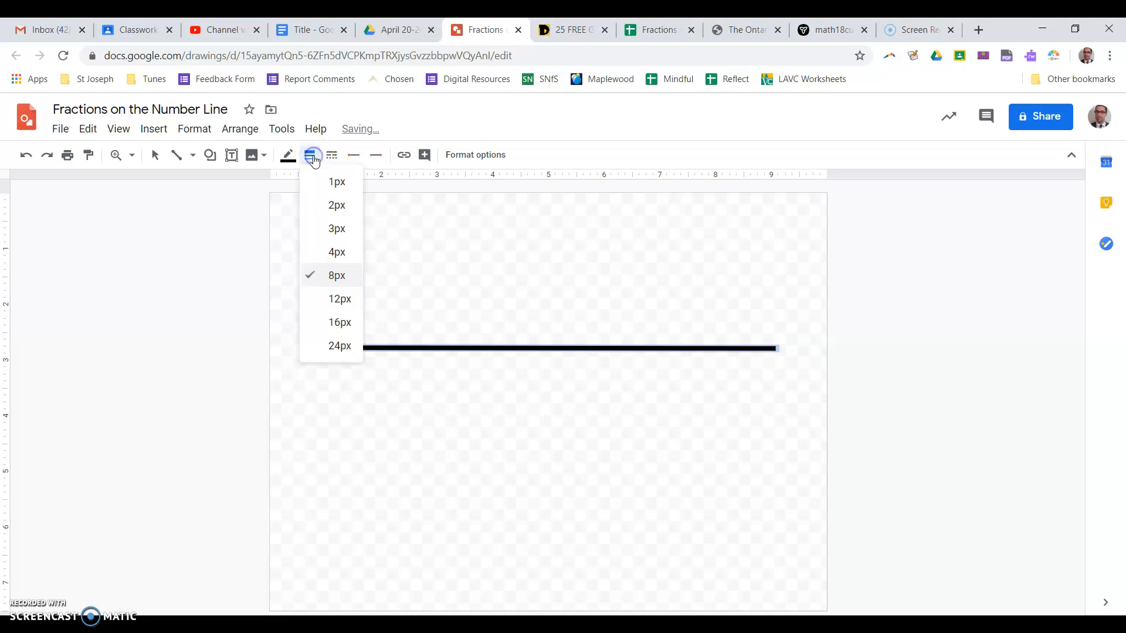
click(326, 257)
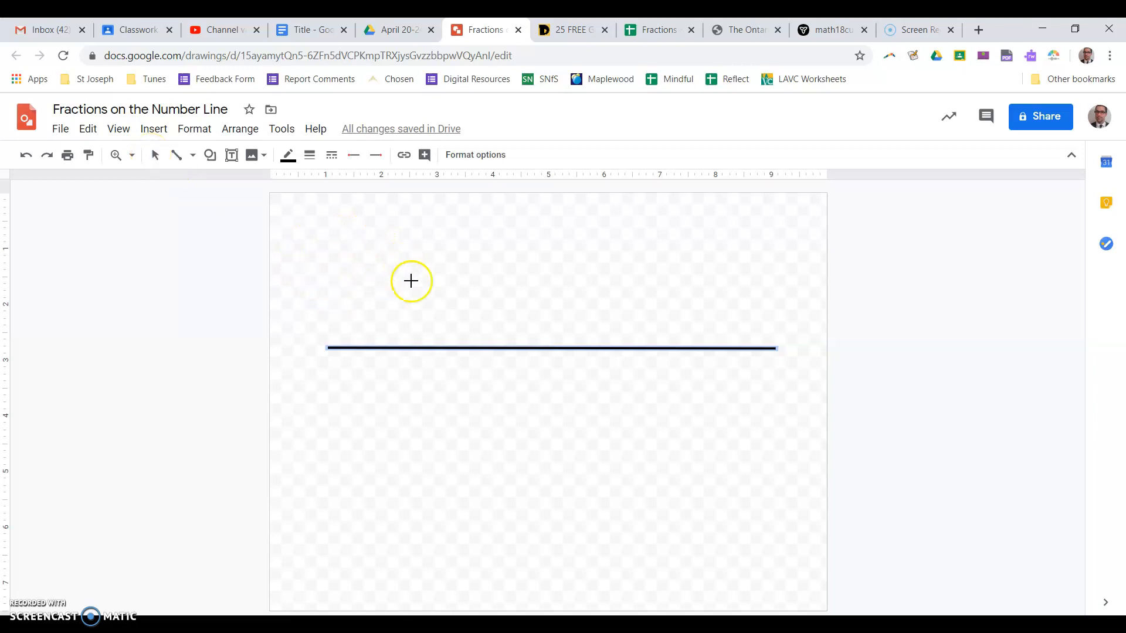
Step: Draw a short vertical tick mark crossing the left end of the horizontal line
drag(327, 326, 326, 371)
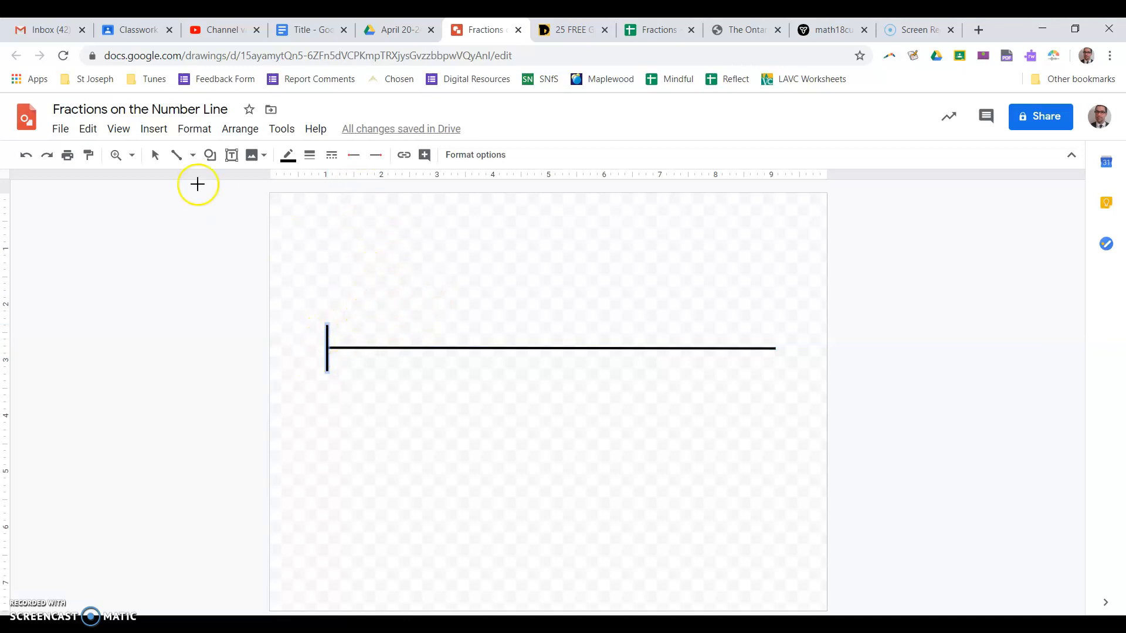
click(158, 157)
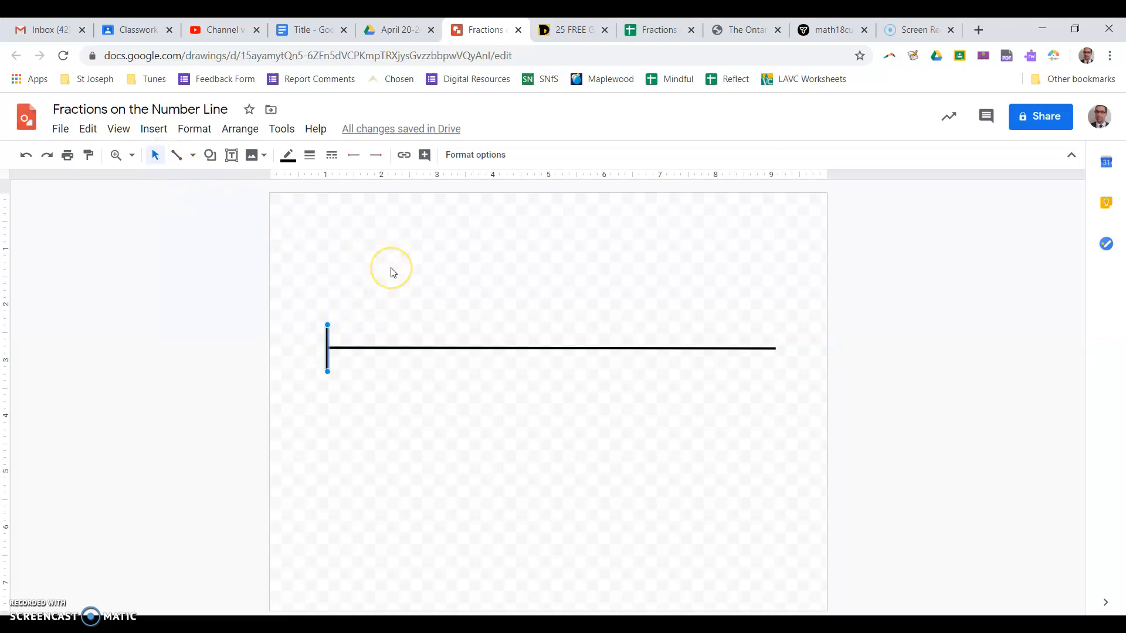
click(392, 269)
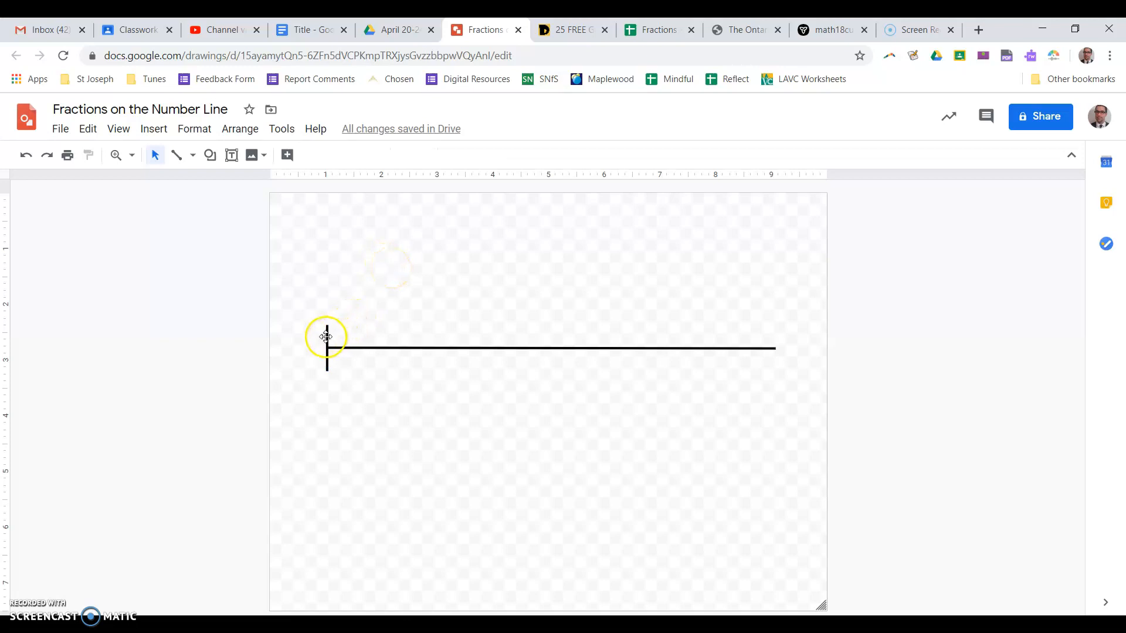
Step: Duplicate the left tick mark and place the copy on the right end of the line, level with the original
click(326, 337)
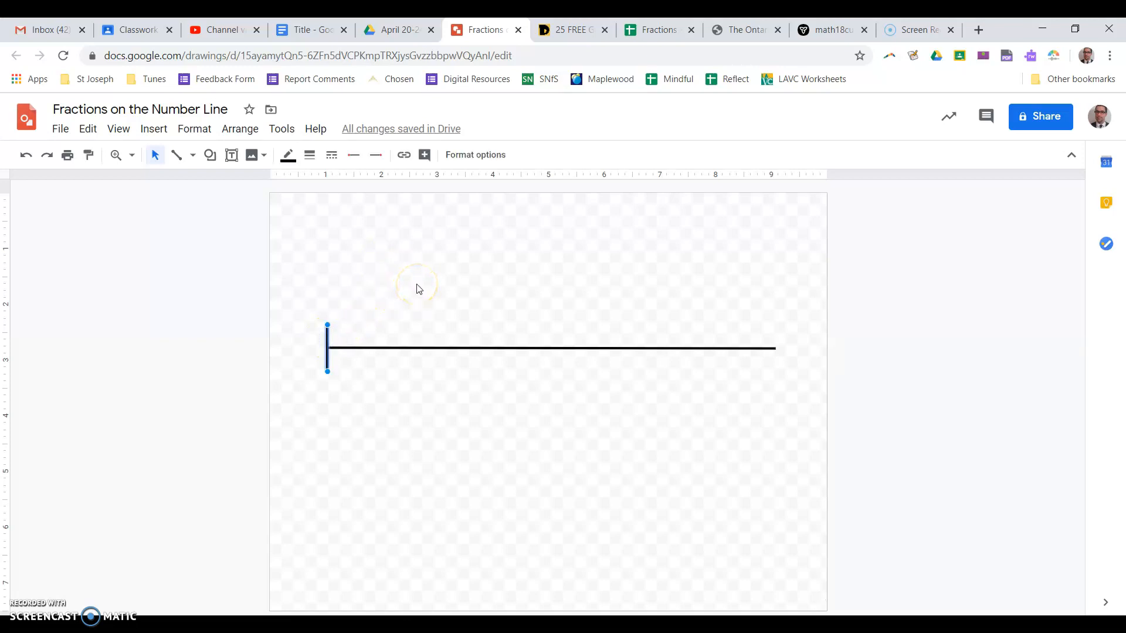
key(ctrl+d)
drag(339, 367, 777, 368)
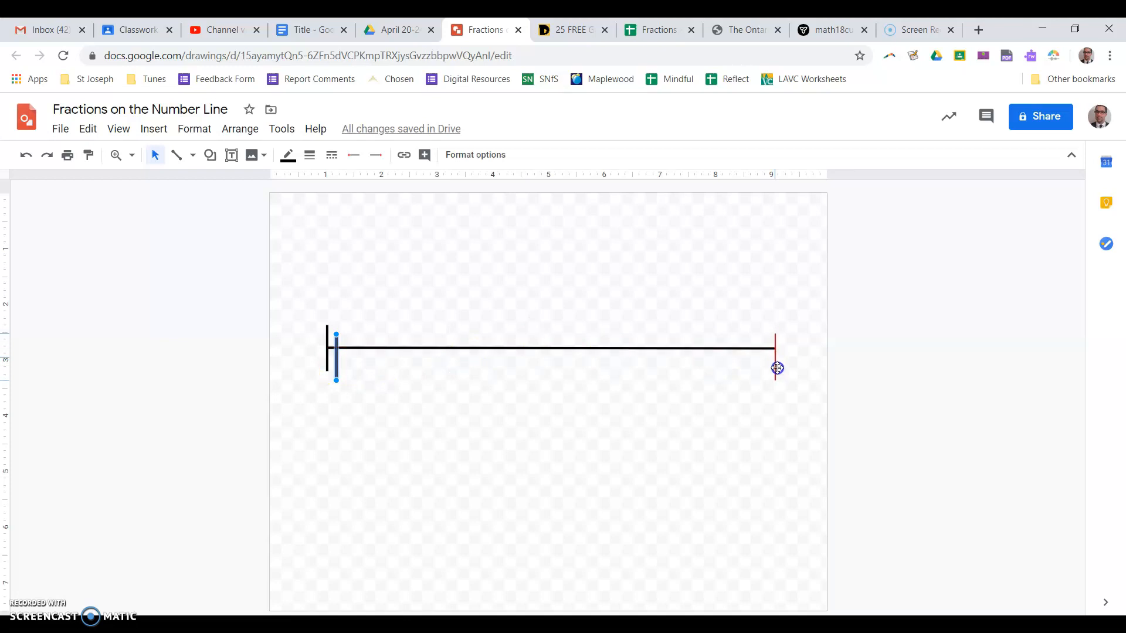
drag(777, 364, 782, 357)
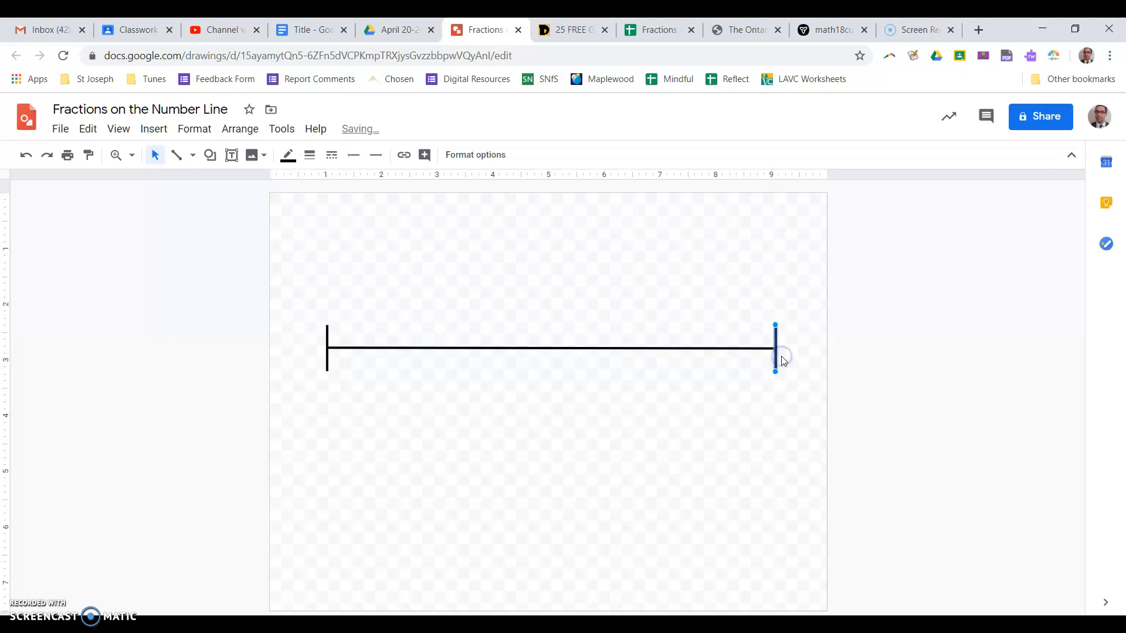
click(767, 271)
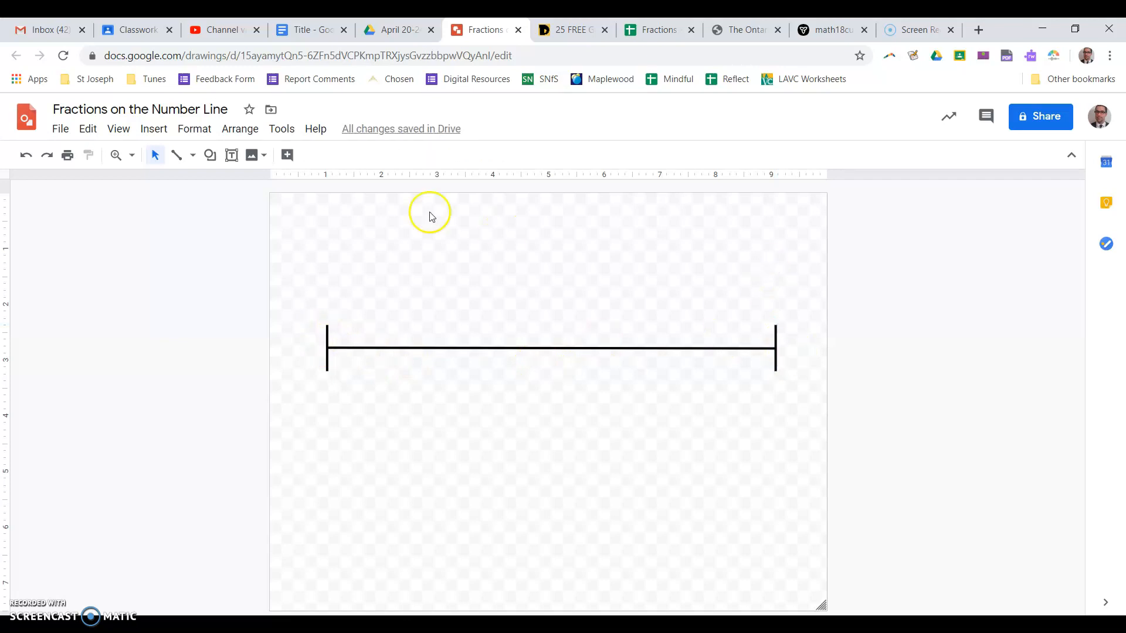
Step: Add a text box reading 0 above the left tick mark and format the text as size 24, bold and centred
click(232, 157)
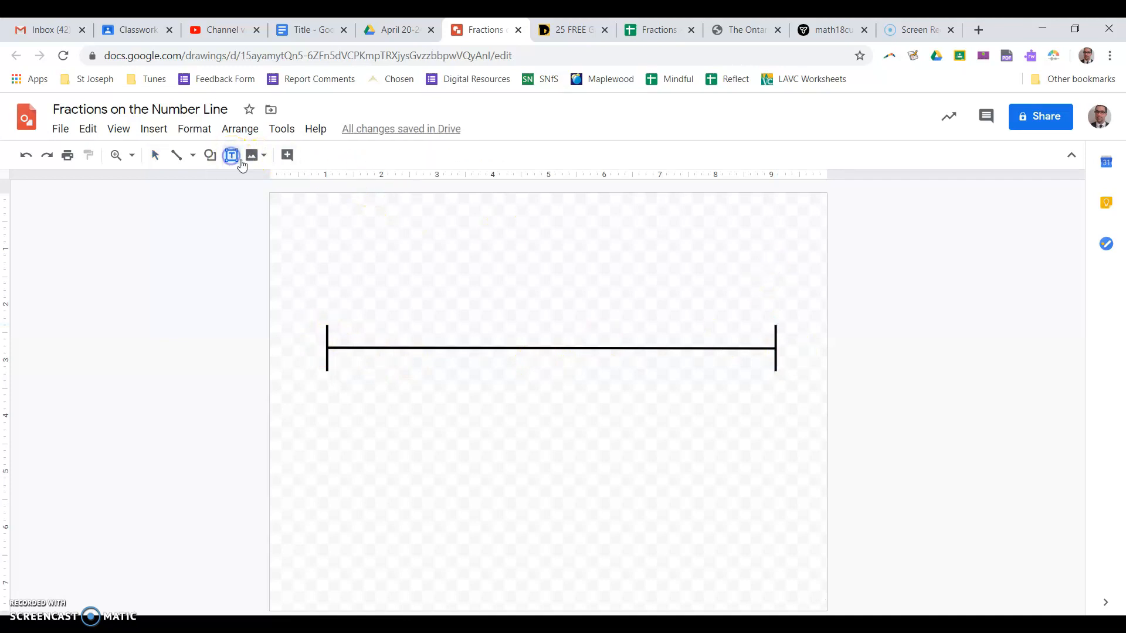
drag(314, 283, 342, 319)
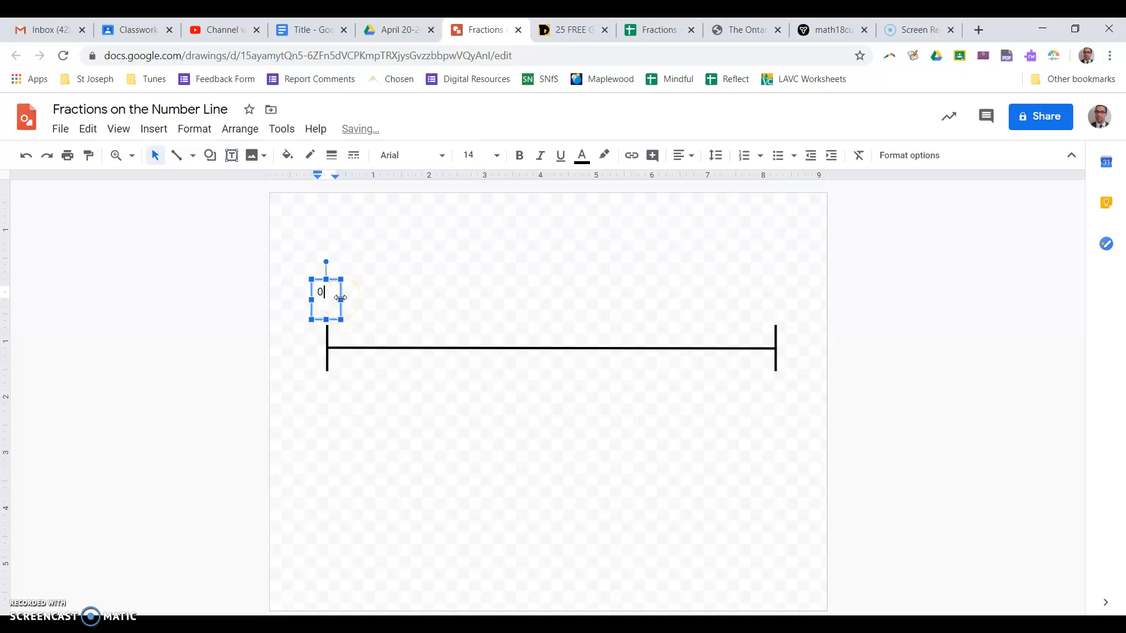
click(324, 290)
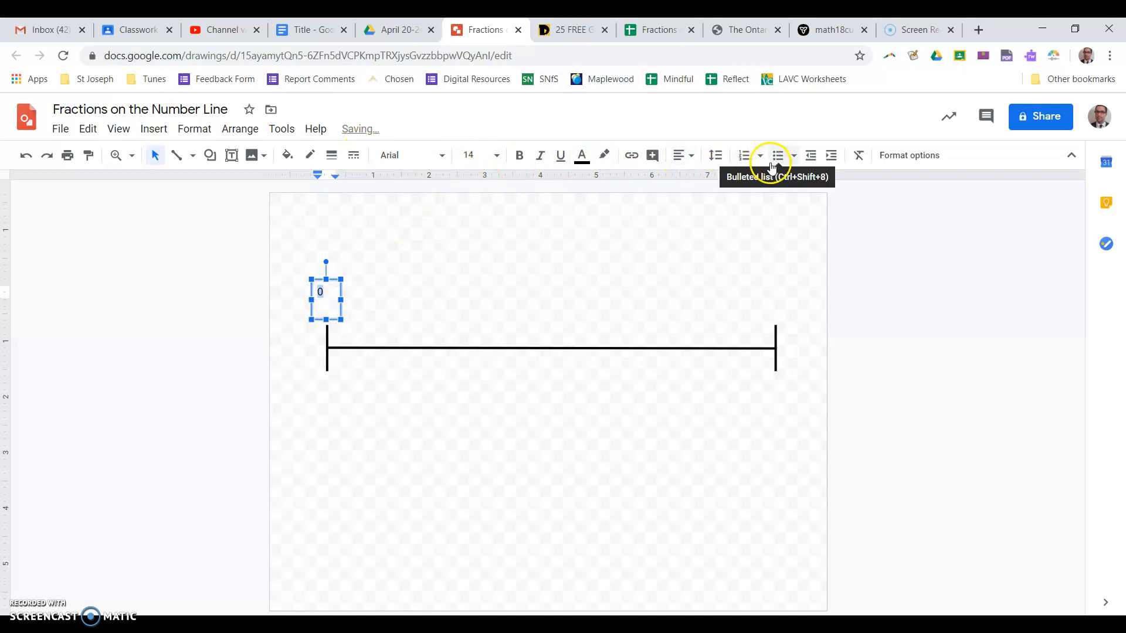
click(497, 155)
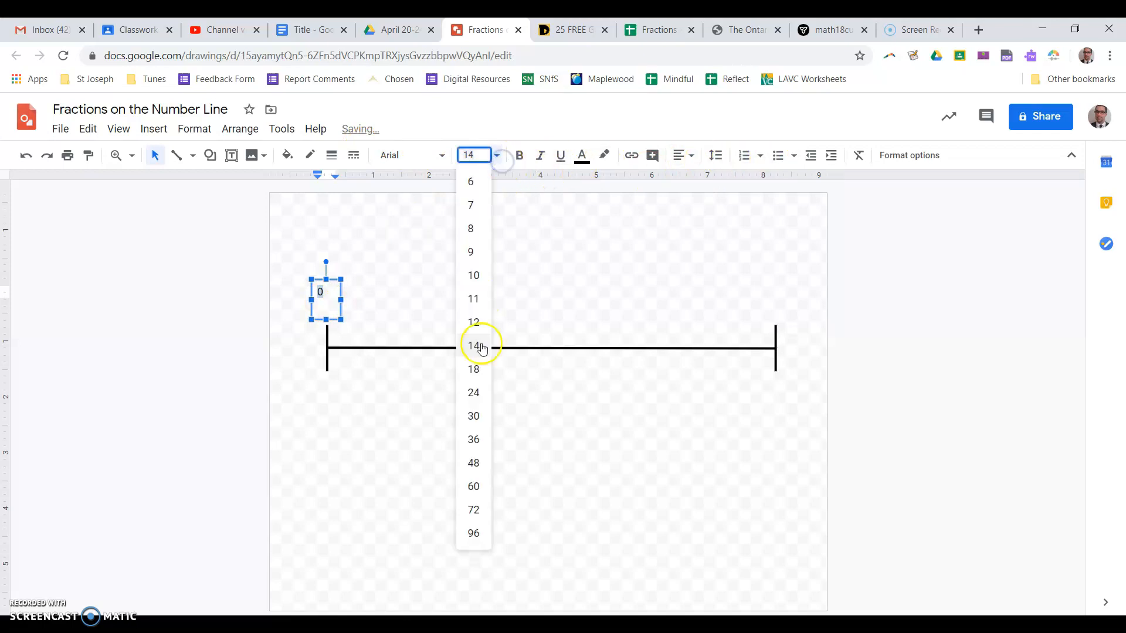
click(482, 384)
click(519, 154)
click(678, 157)
click(699, 179)
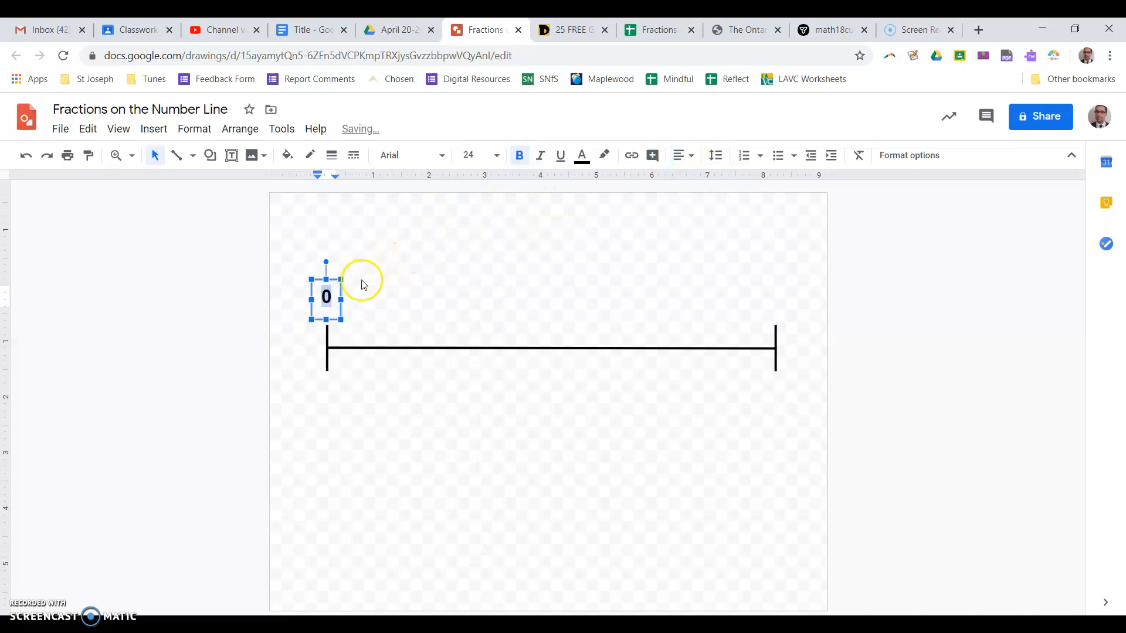
Step: Reduce the height of the 0 text box and nudge it into line just above the left tick mark
drag(329, 317, 328, 312)
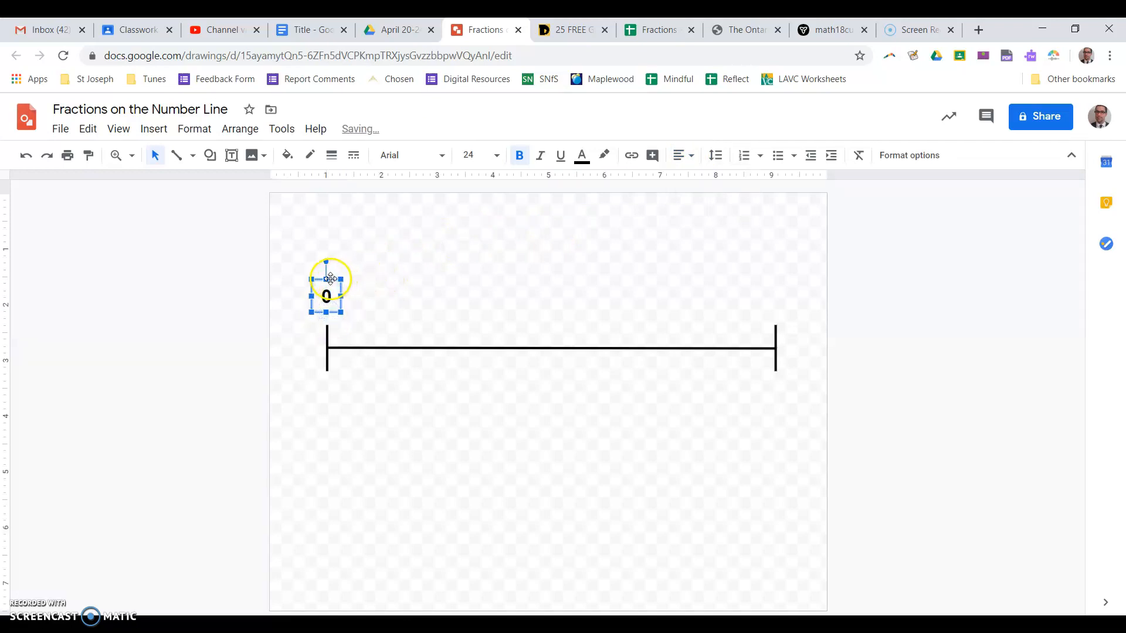
drag(329, 284, 331, 283)
click(370, 261)
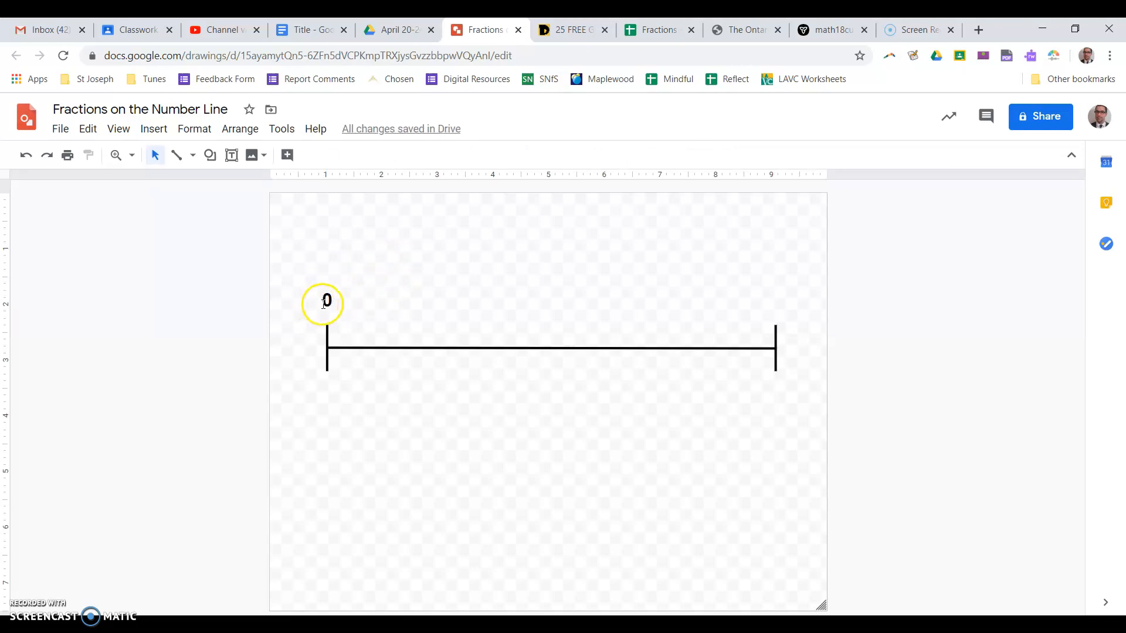
Step: Copy the 0 label, place the copy above the right tick mark and change its text to 1
click(334, 282)
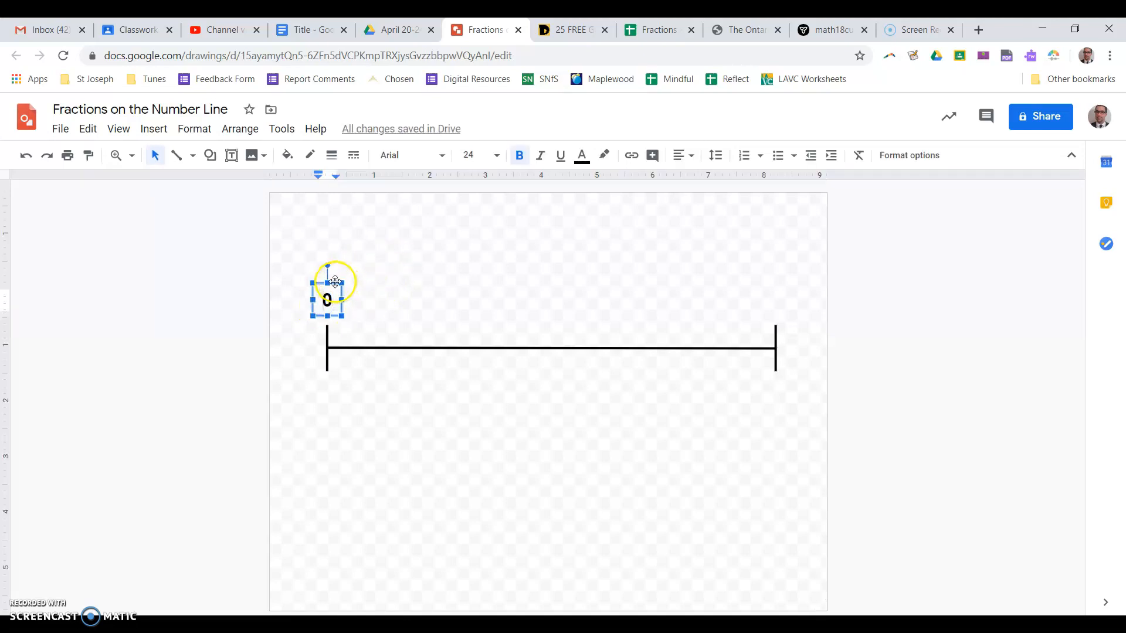
click(334, 282)
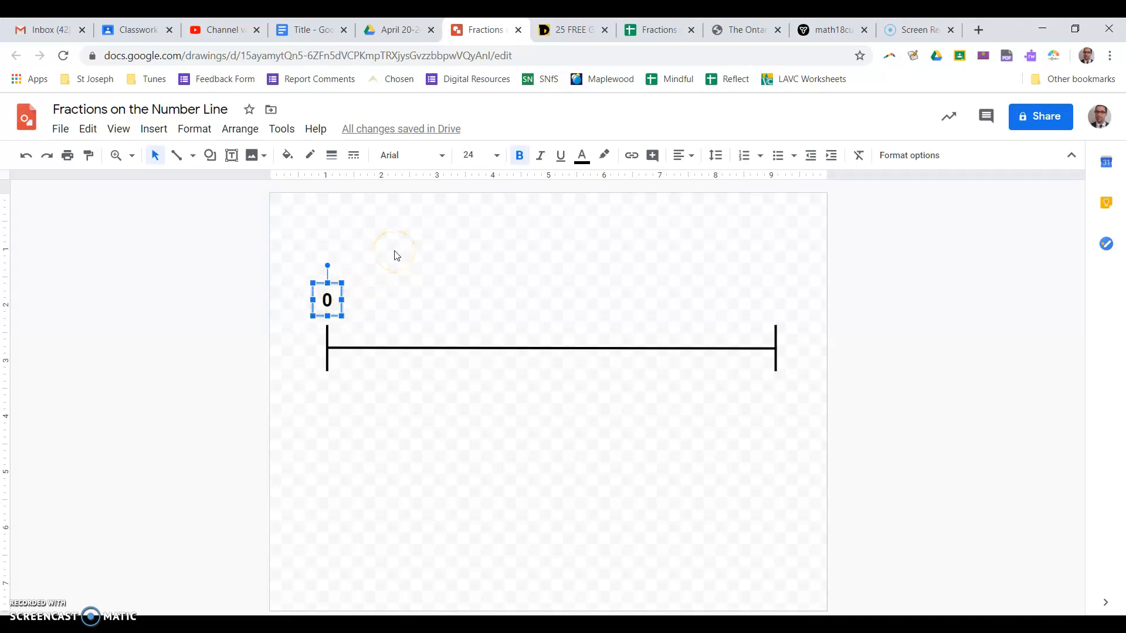
key(ctrl+v)
drag(343, 294, 780, 292)
click(781, 306)
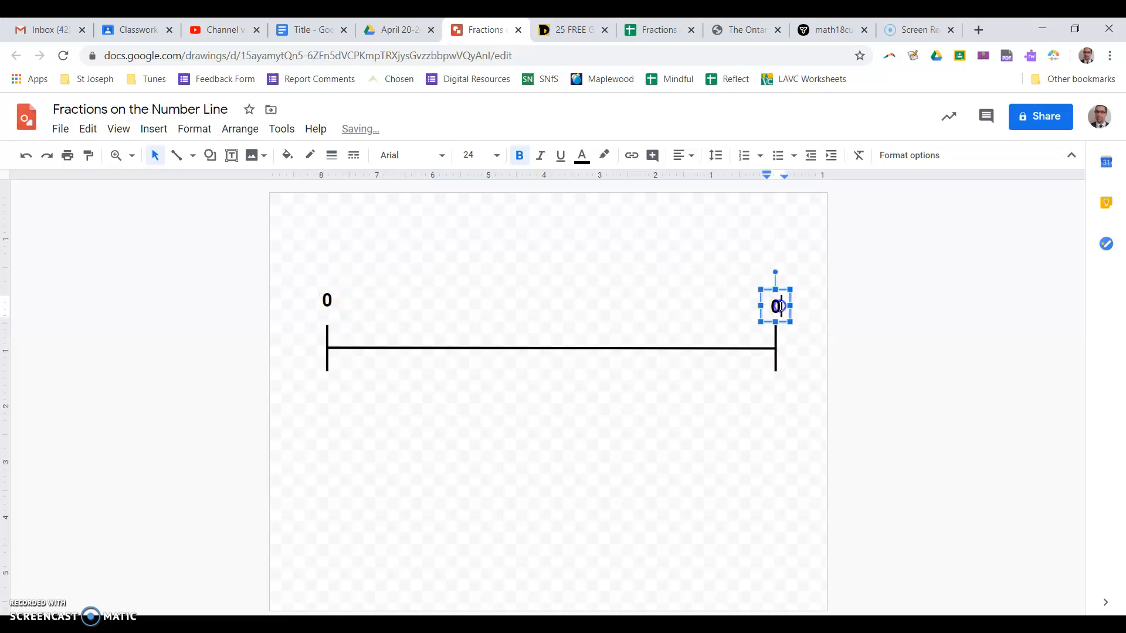
text(1)
click(613, 263)
click(656, 241)
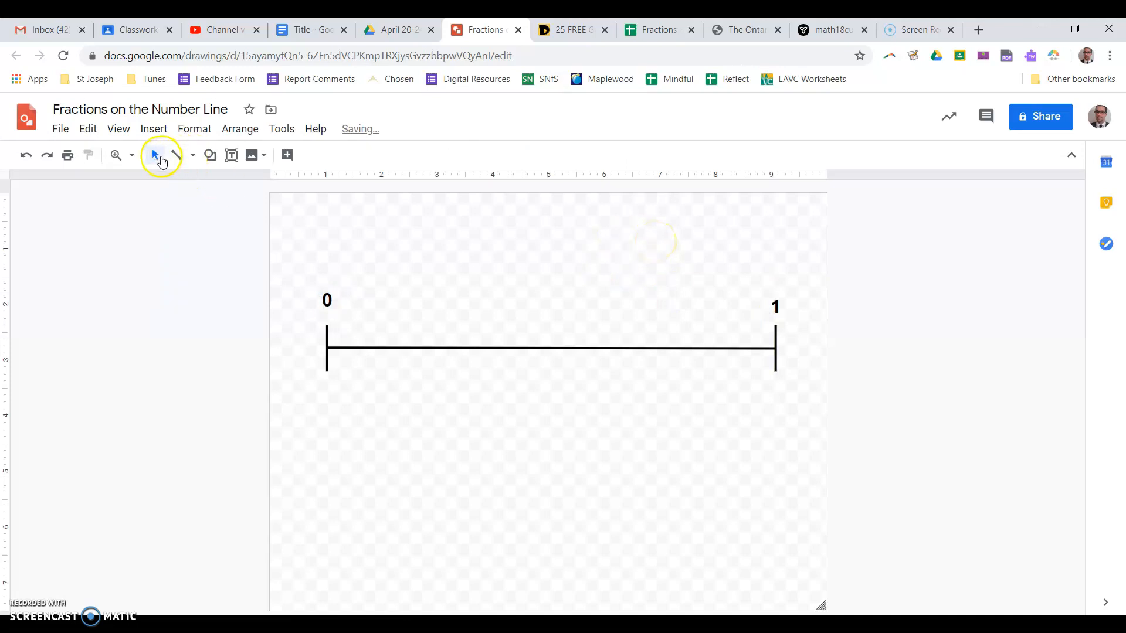
Step: Add a text box reading 1/2 below the number line and shrink the box around the text
click(231, 155)
click(367, 424)
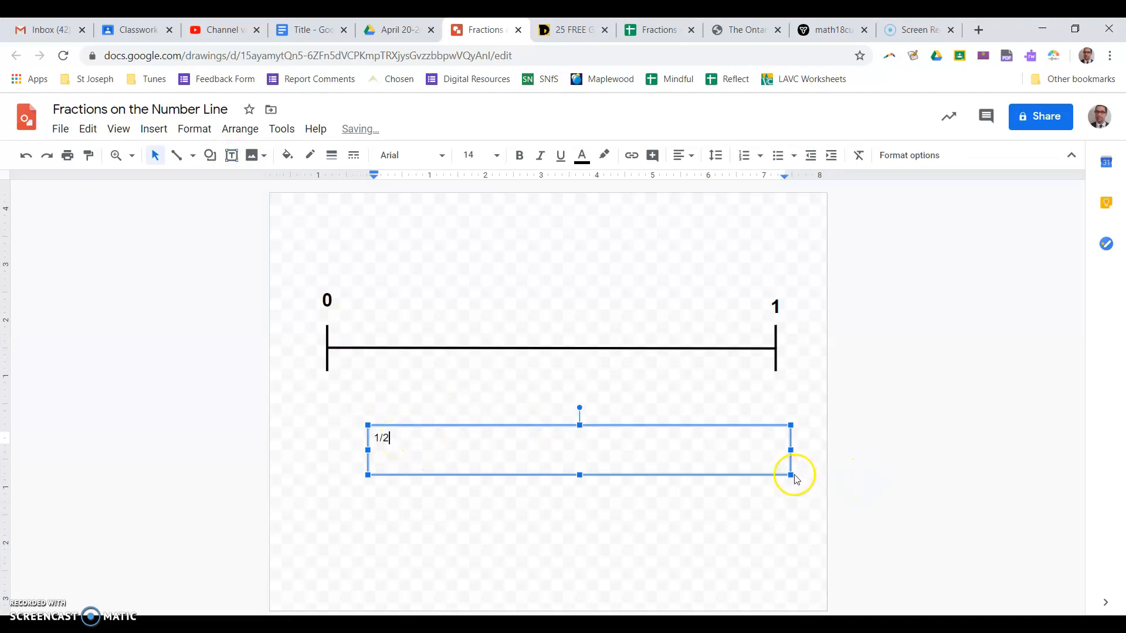
drag(790, 472, 426, 464)
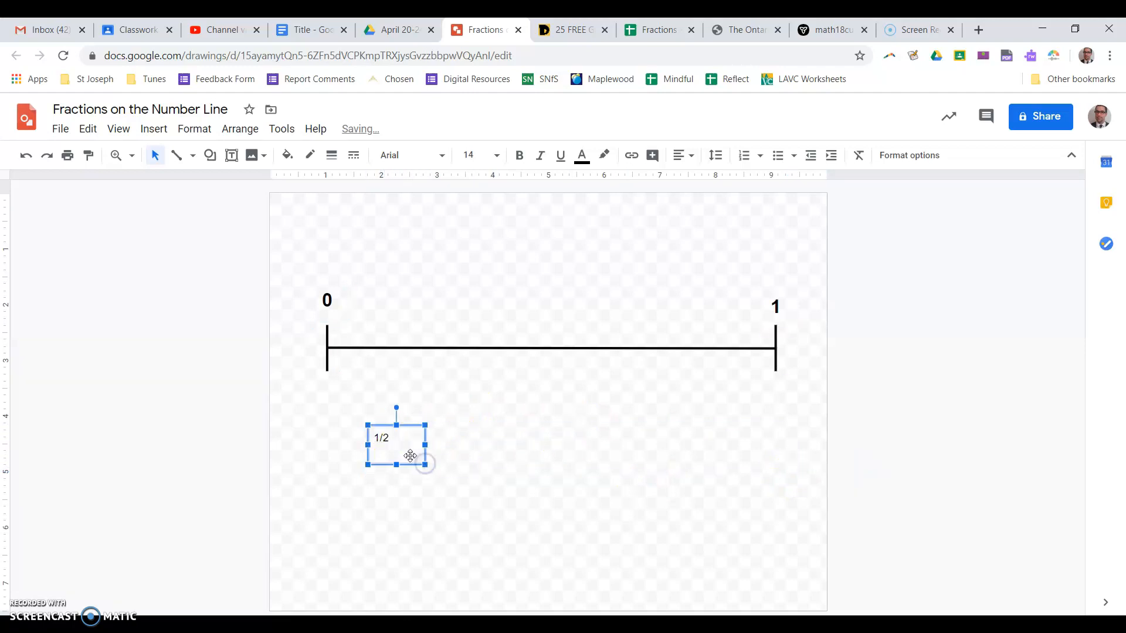
Step: Format the 1/2 text below the number line as size 24 and bold
click(389, 438)
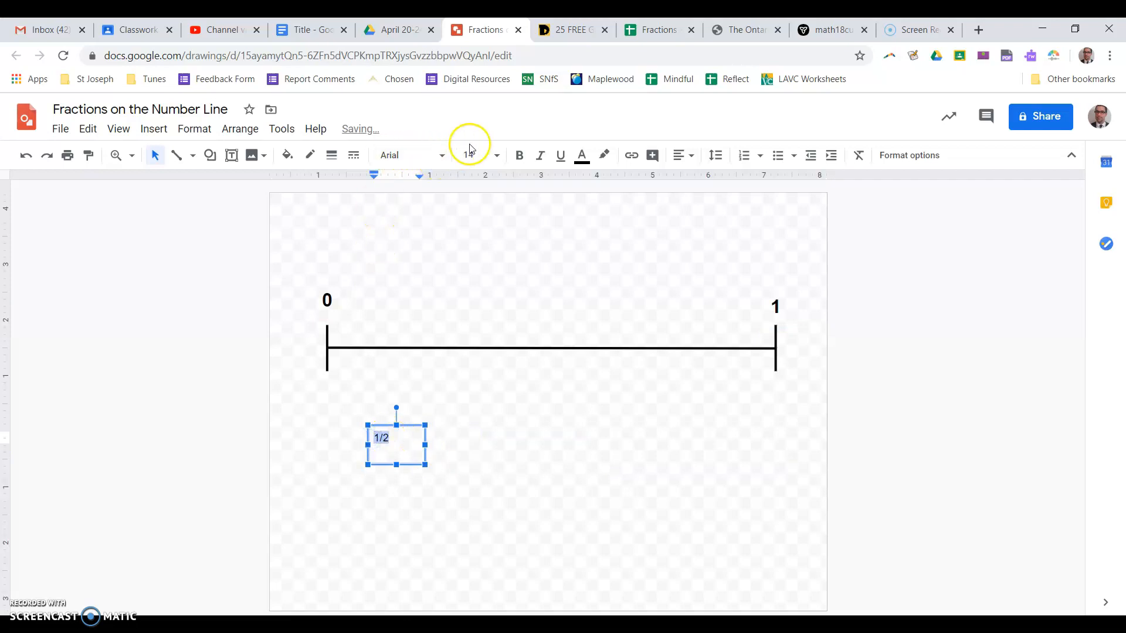
click(498, 156)
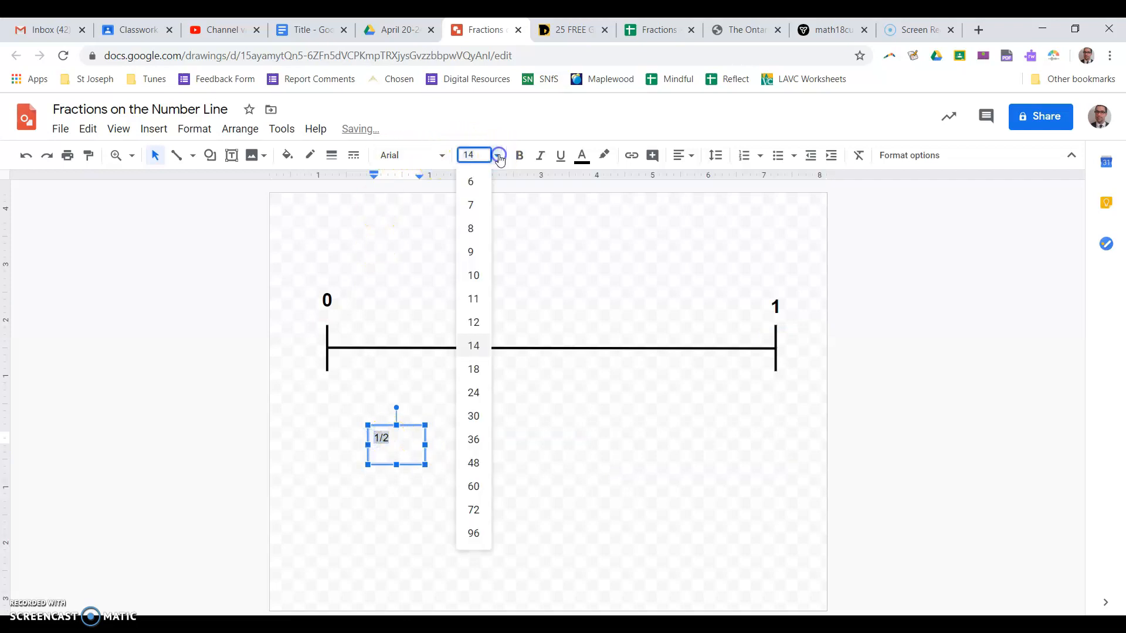
click(472, 393)
click(518, 155)
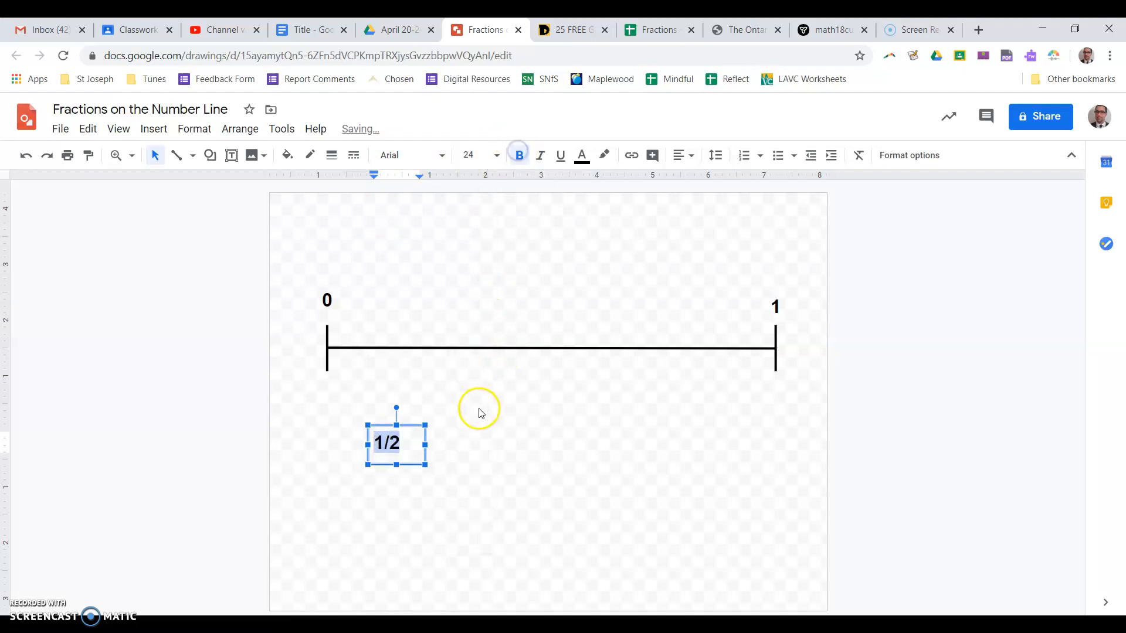
Step: Narrow the 1/2 text box so that it fits closely around its text on one line
click(427, 446)
drag(405, 445, 412, 445)
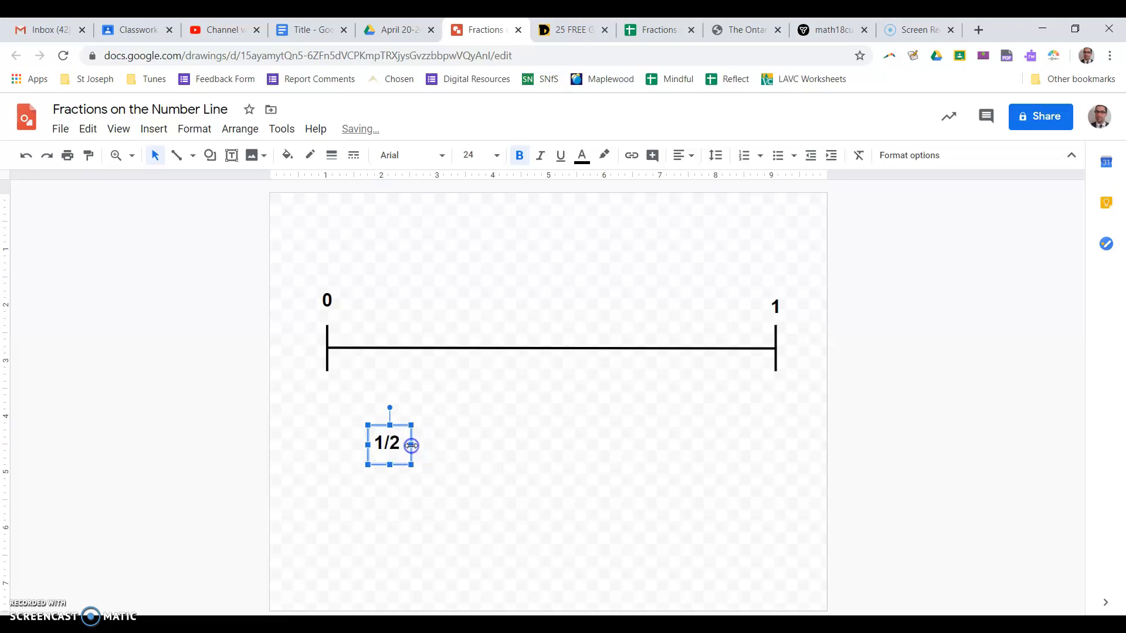
click(452, 402)
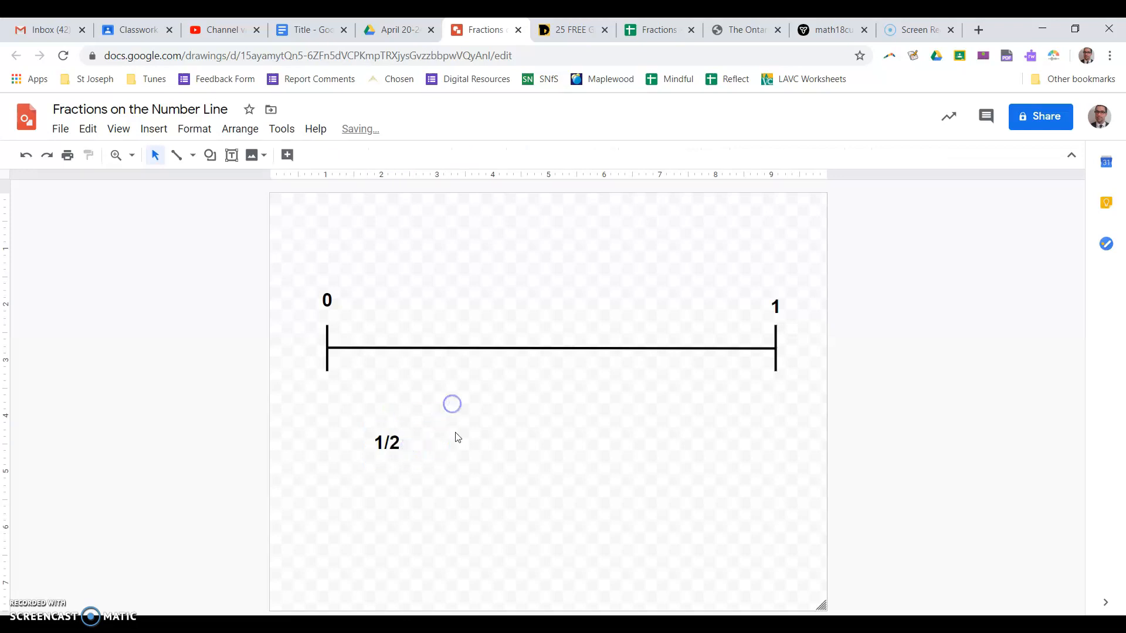
click(384, 443)
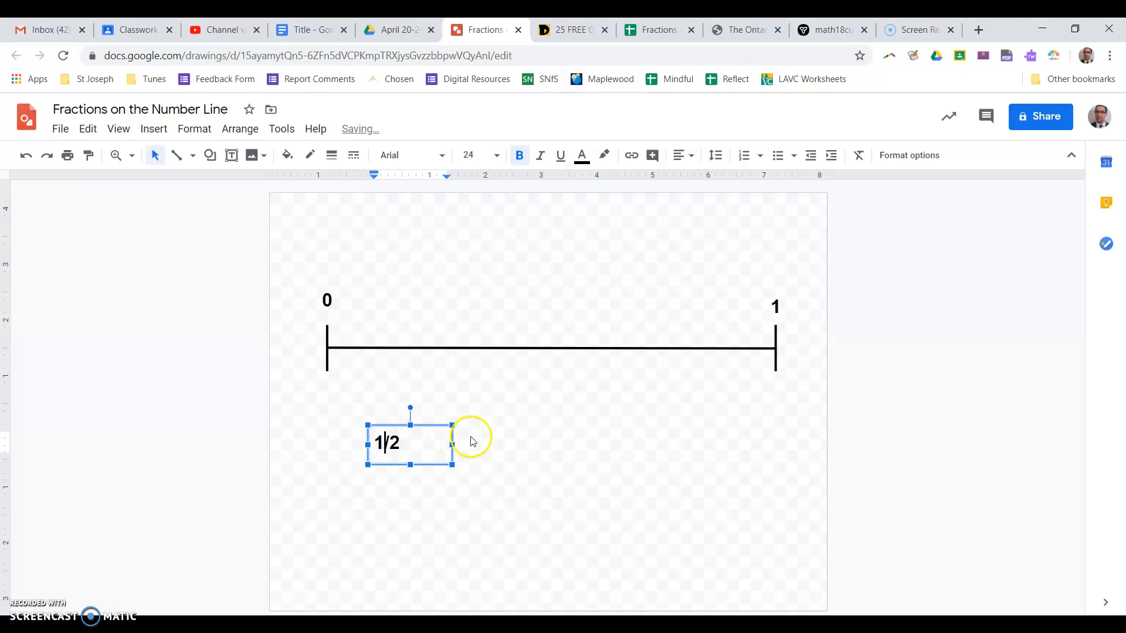
drag(415, 445, 415, 445)
click(503, 452)
Step: Make three copies of the 1/2 text box and spread them out below the number line
click(391, 441)
click(380, 424)
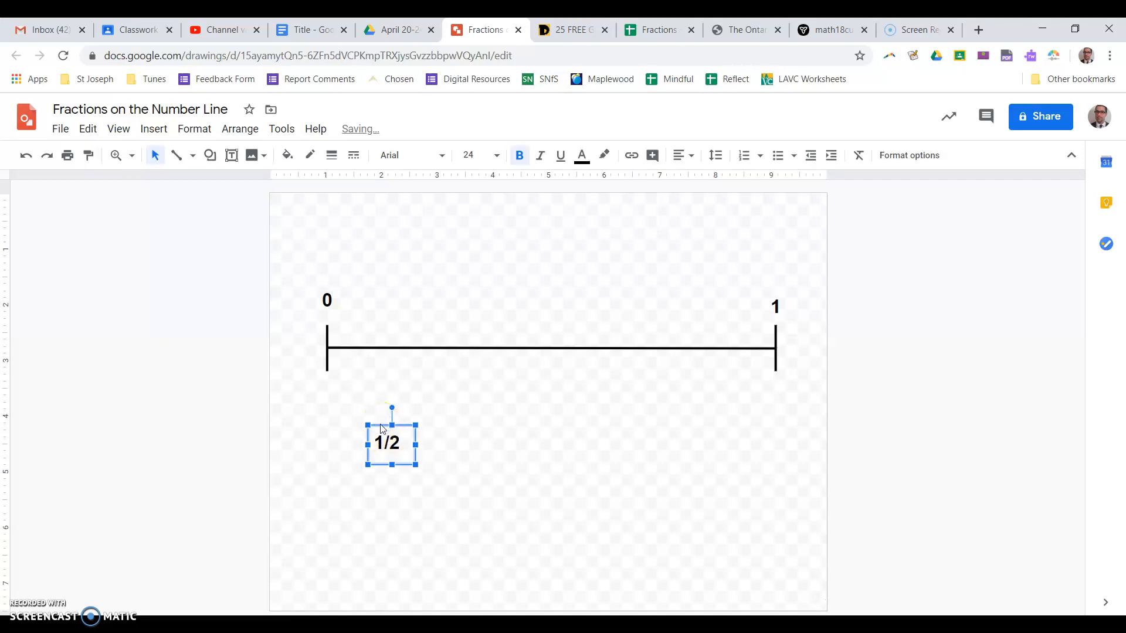
key(ctrl+v)
drag(411, 435, 486, 429)
key(ctrl+v)
drag(416, 446, 518, 469)
key(ctrl+v)
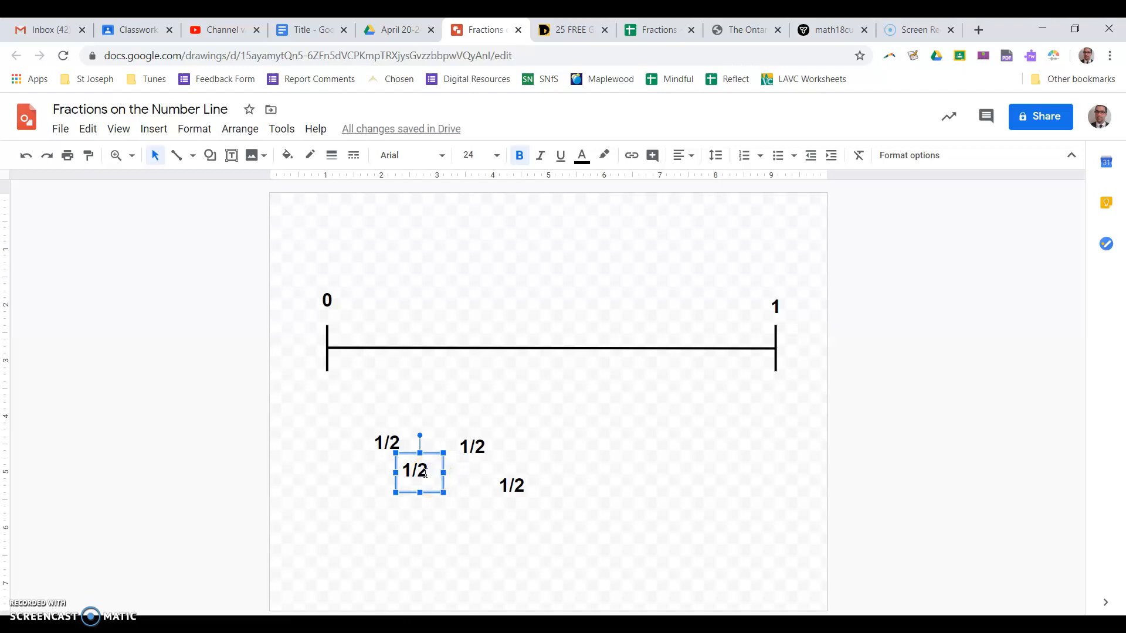
Step: Change the text of the three copied fraction boxes to 1/3, 1/4 and 1/5
click(425, 472)
key(BackSpace)
text(3)
click(475, 448)
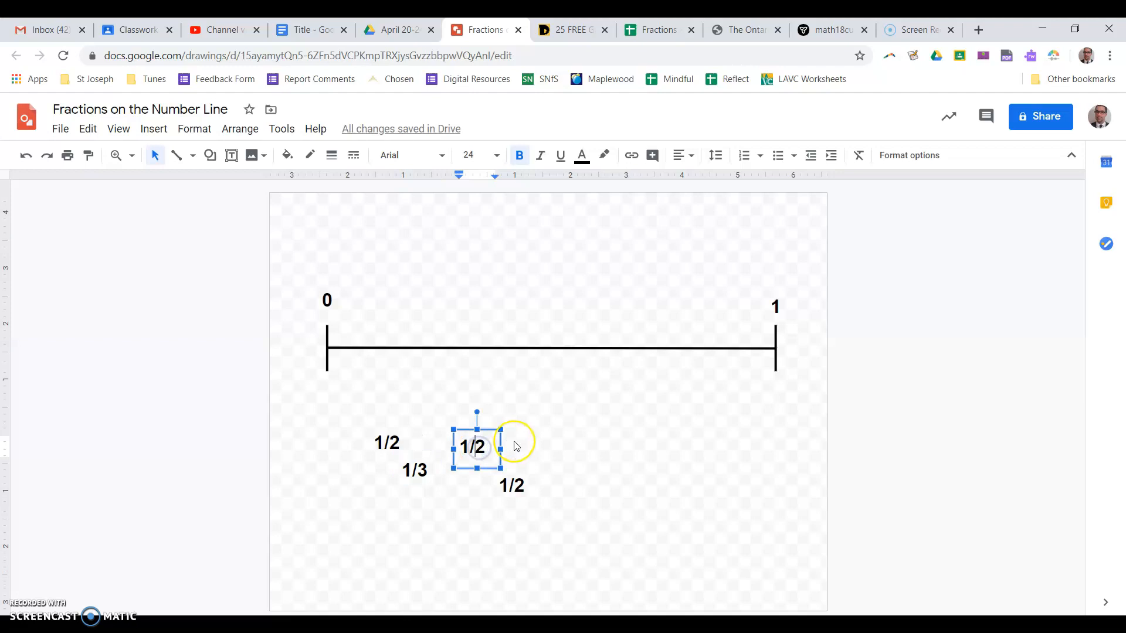
key(Delete)
text(4)
click(521, 485)
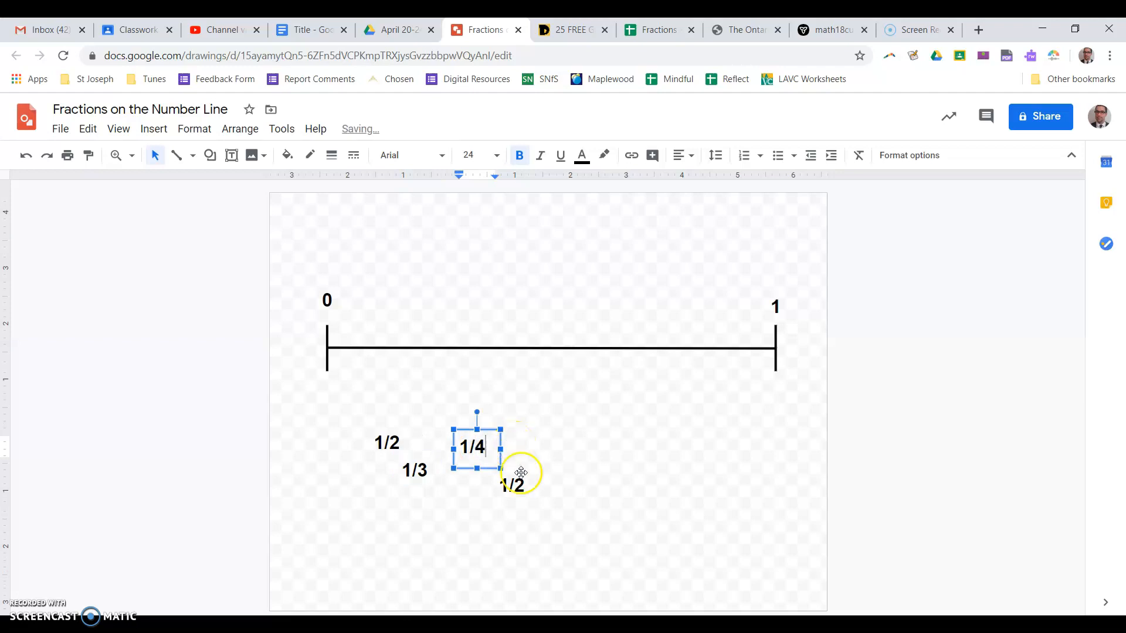
key(BackSpace)
text(5)
click(572, 436)
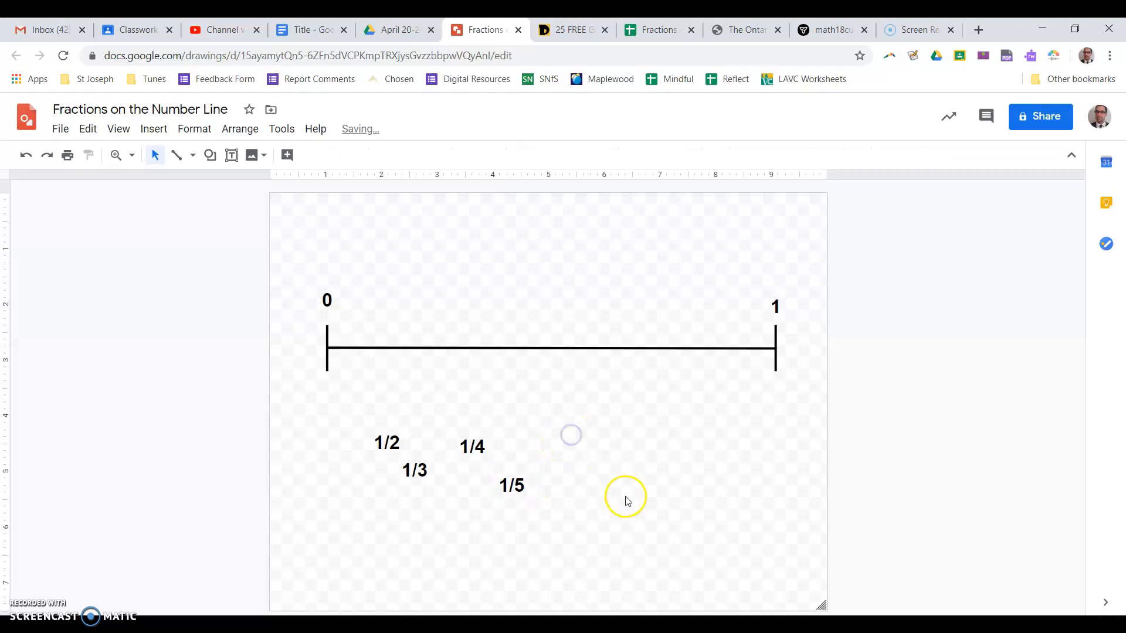
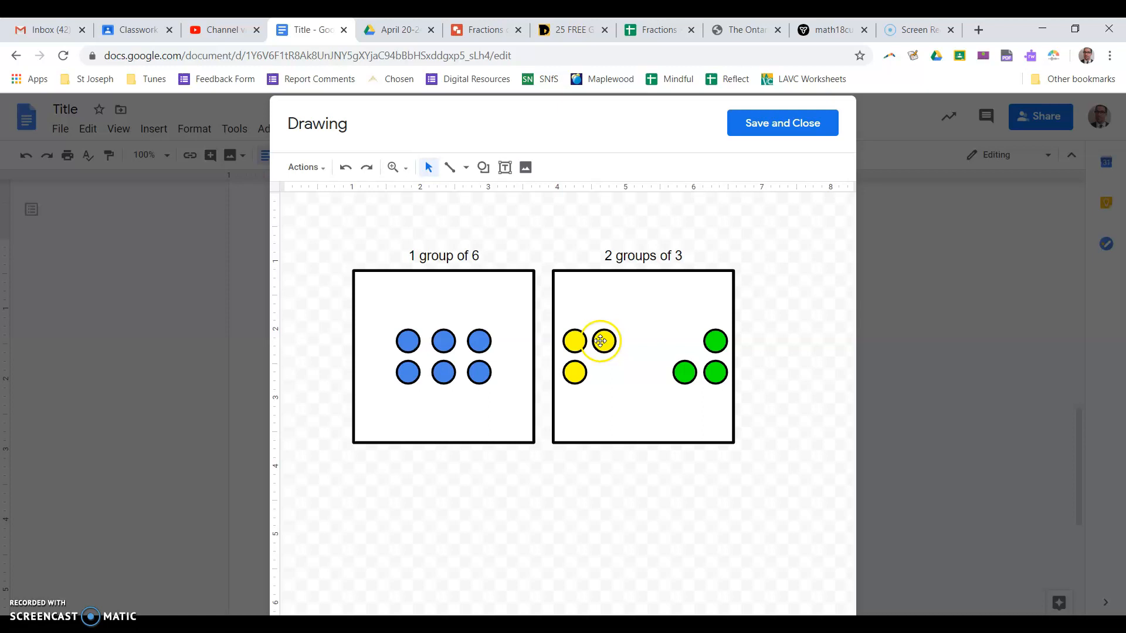
Step: Move the second yellow circle towards the green group and bring it back beside the other yellow circles
drag(602, 340, 651, 342)
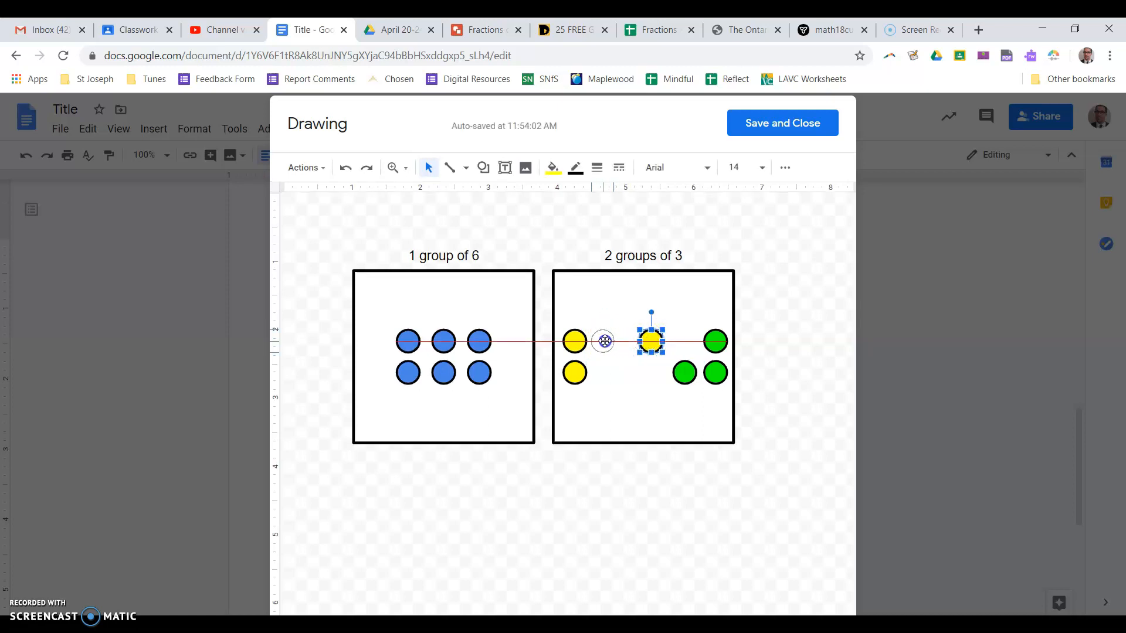
drag(603, 340, 602, 341)
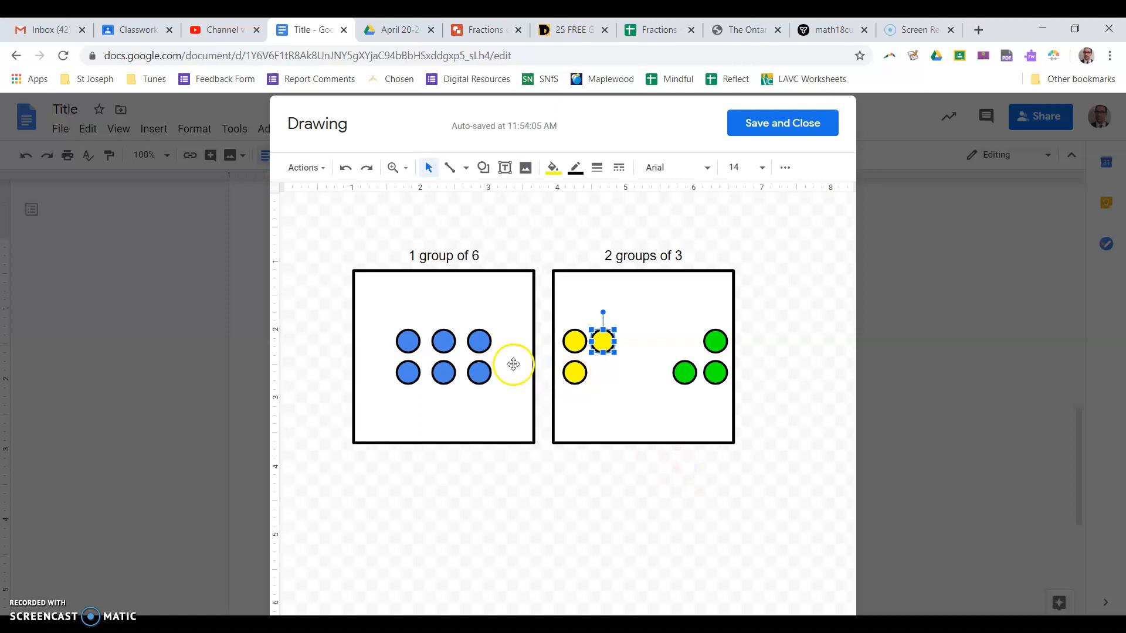
click(479, 339)
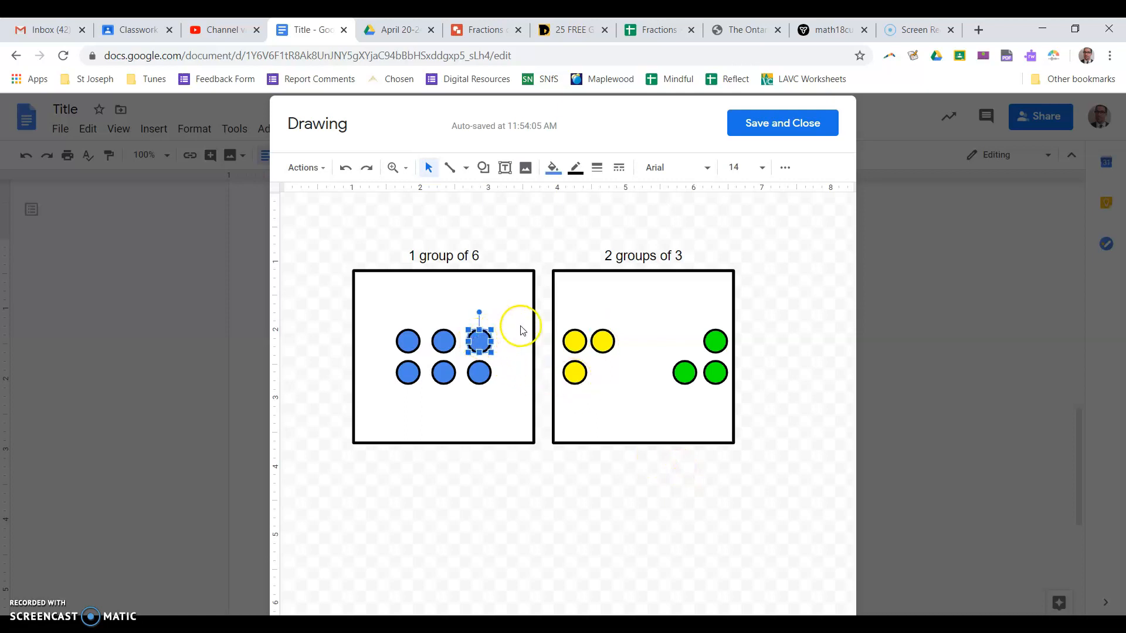
click(482, 167)
mouse_move(513, 195)
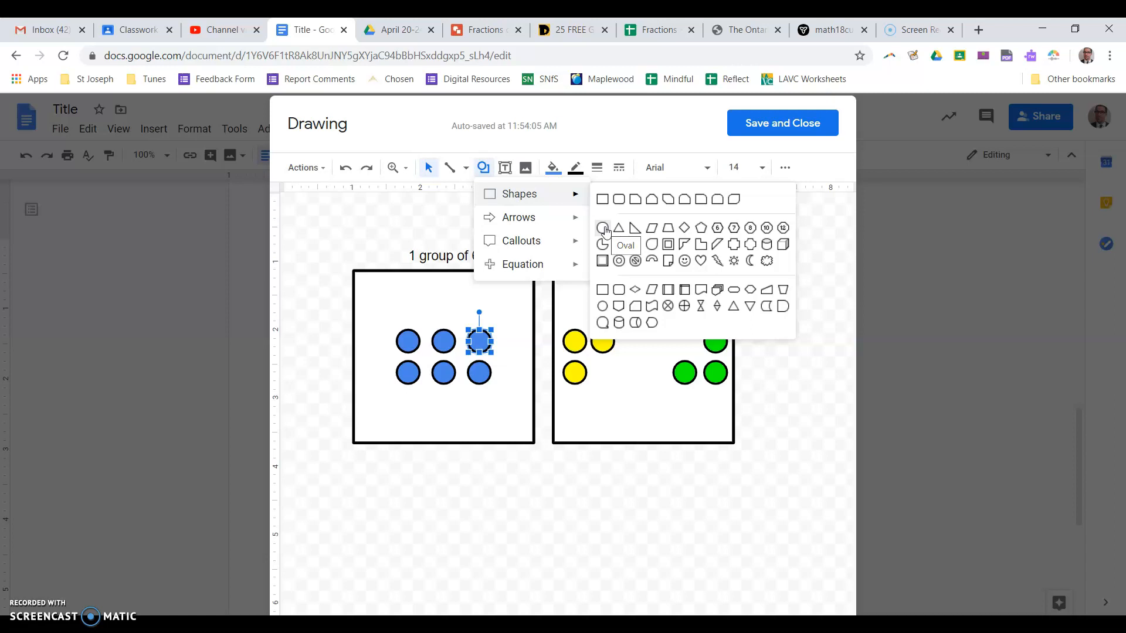
click(483, 352)
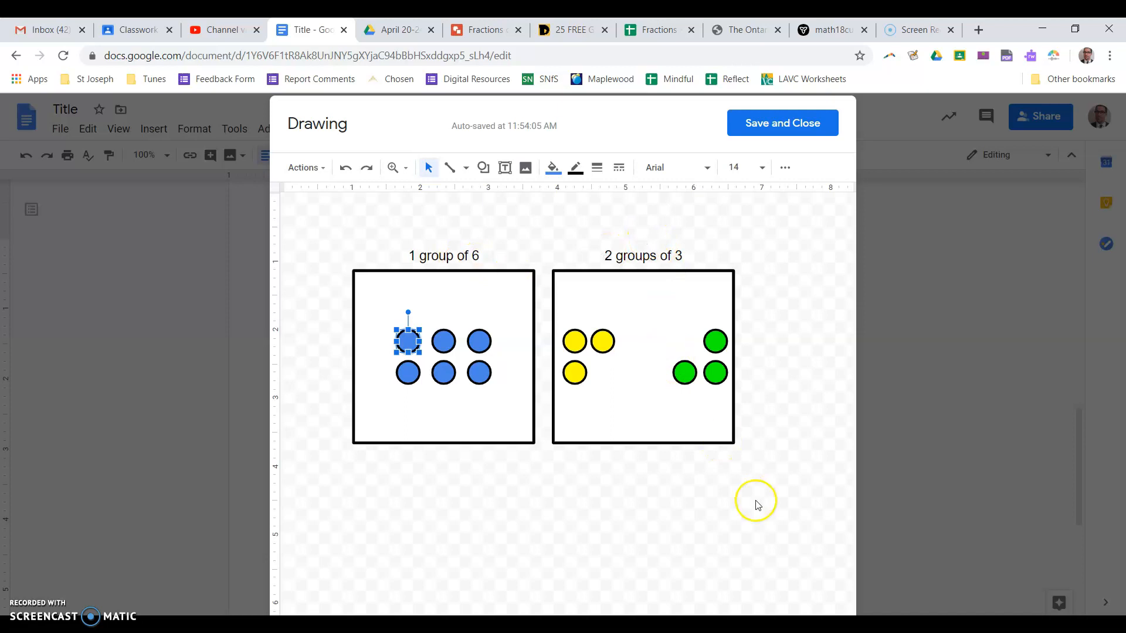
Step: Deselect the circle, then save and close the embedded drawing of circle groups
click(765, 415)
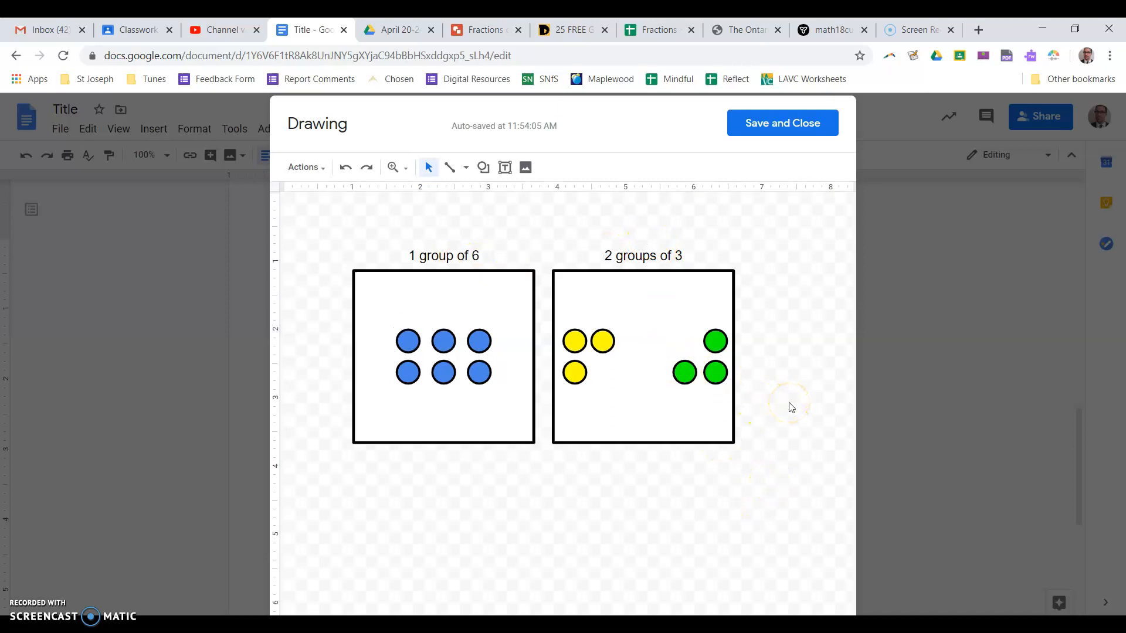
click(765, 328)
click(756, 125)
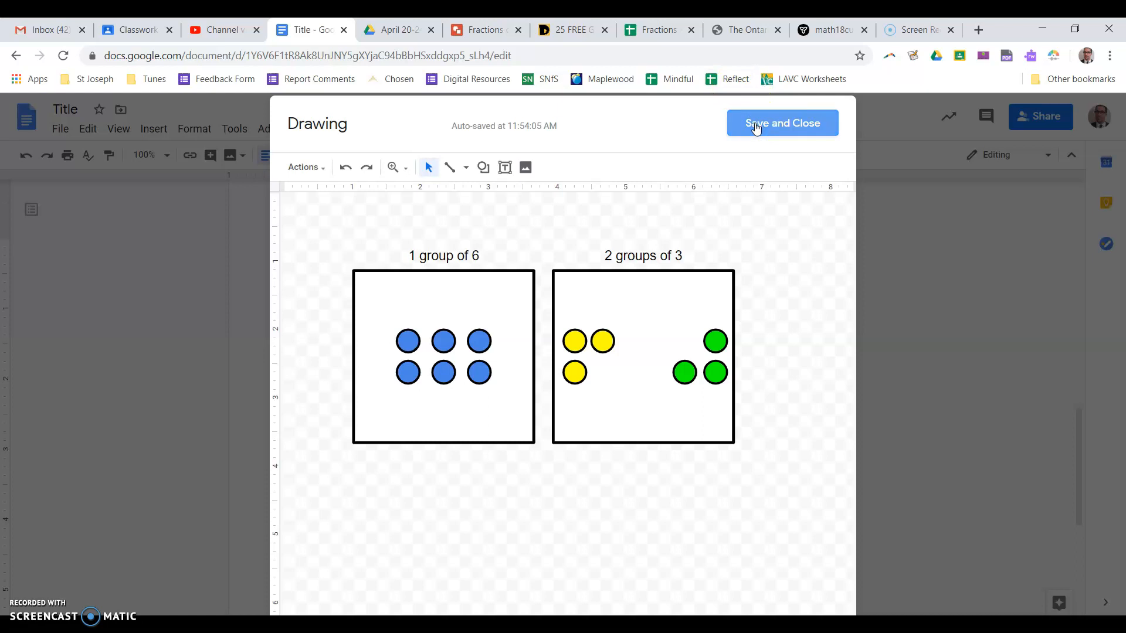
click(754, 130)
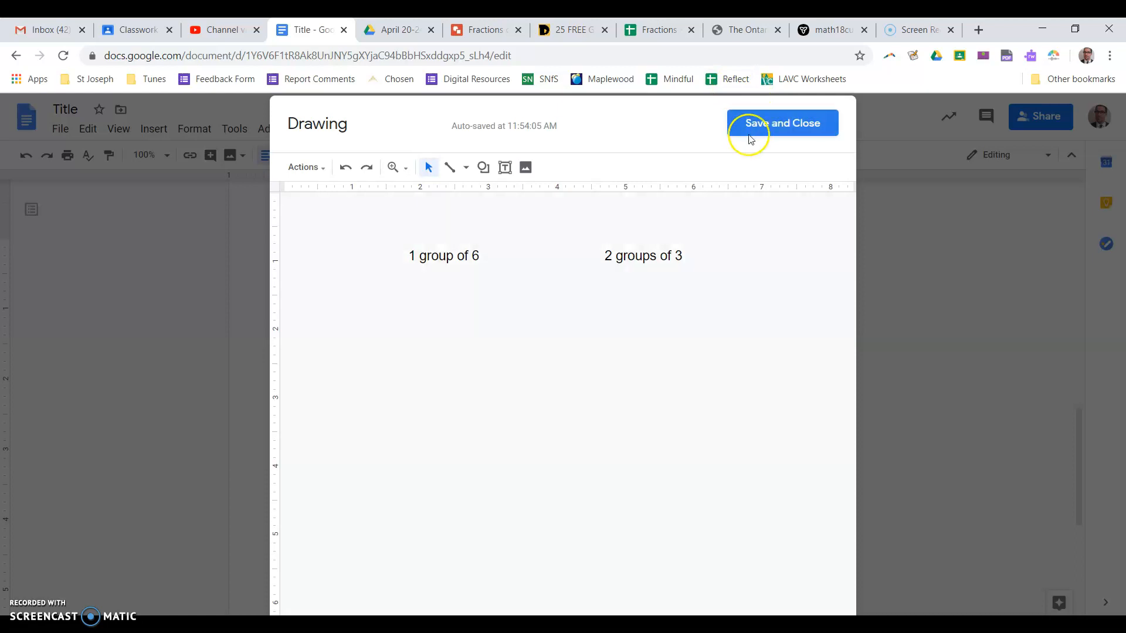
Step: Place the text cursor at the start of the document's blank second page
scroll(503, 267, up, 10)
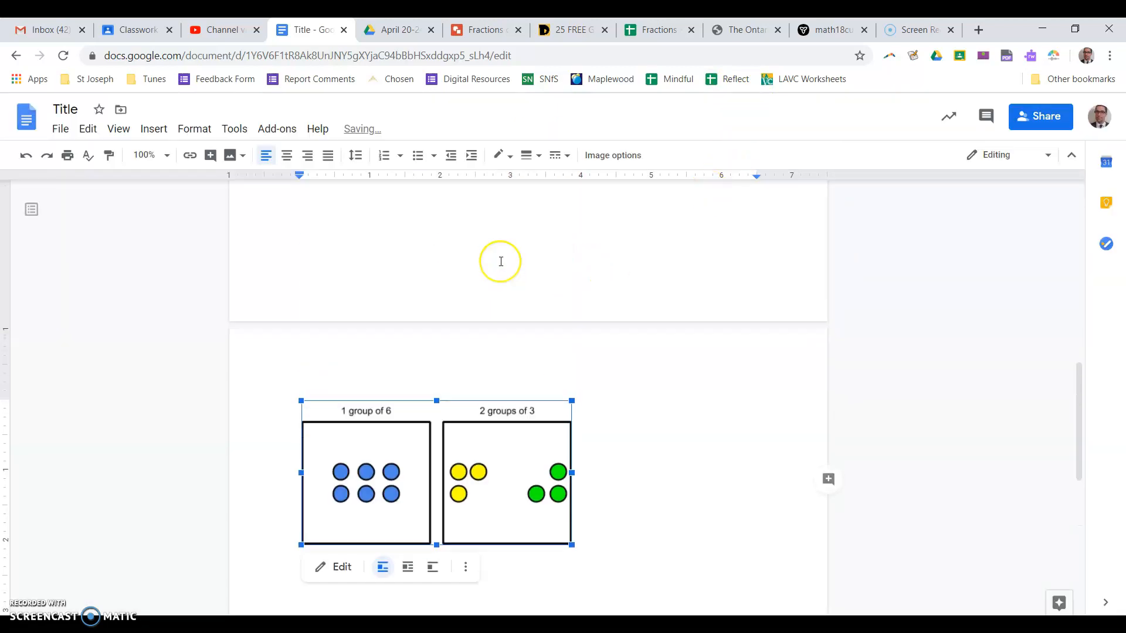
click(375, 312)
scroll(359, 308, down, 2)
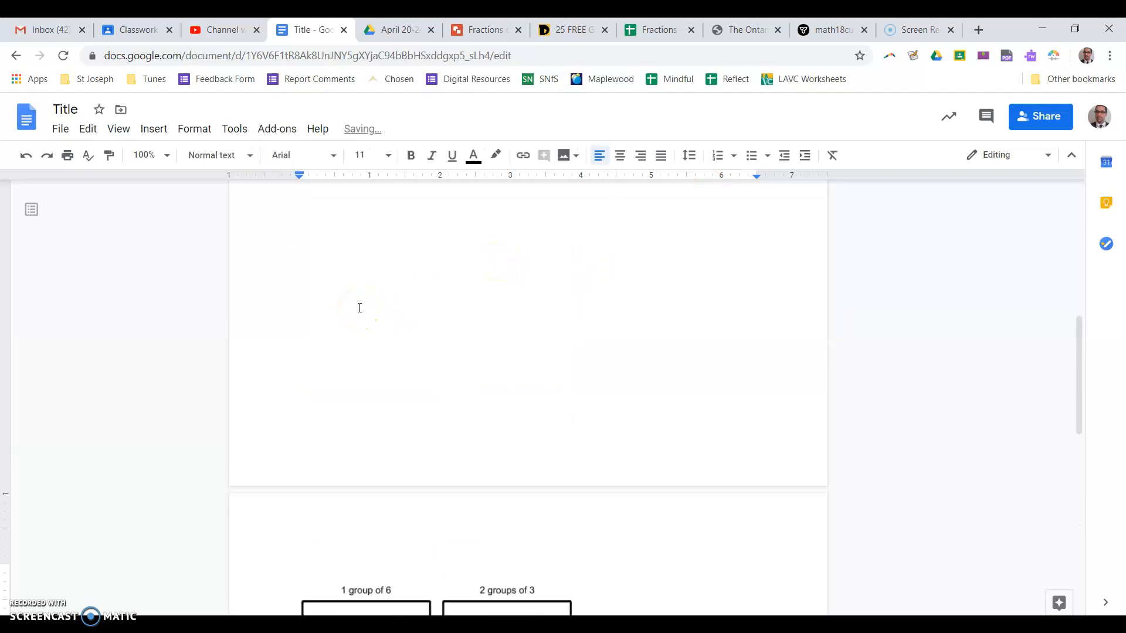
scroll(360, 307, down, 6)
scroll(359, 307, up, 1)
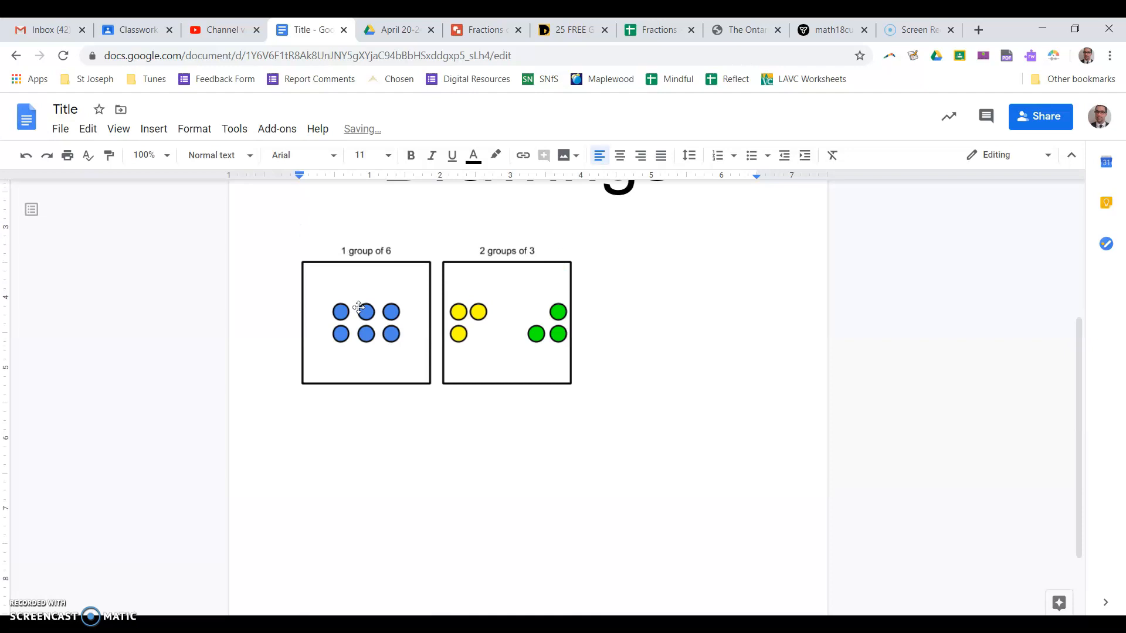
scroll(359, 308, up, 6)
scroll(359, 307, up, 1)
scroll(359, 307, down, 7)
click(349, 187)
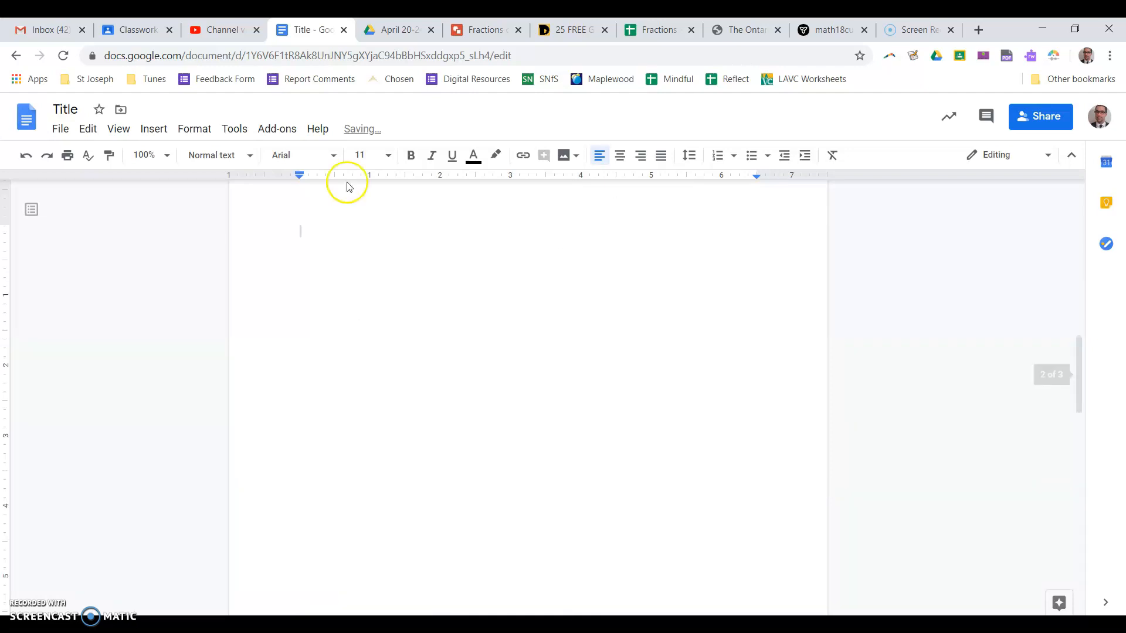
scroll(346, 228, up, 1)
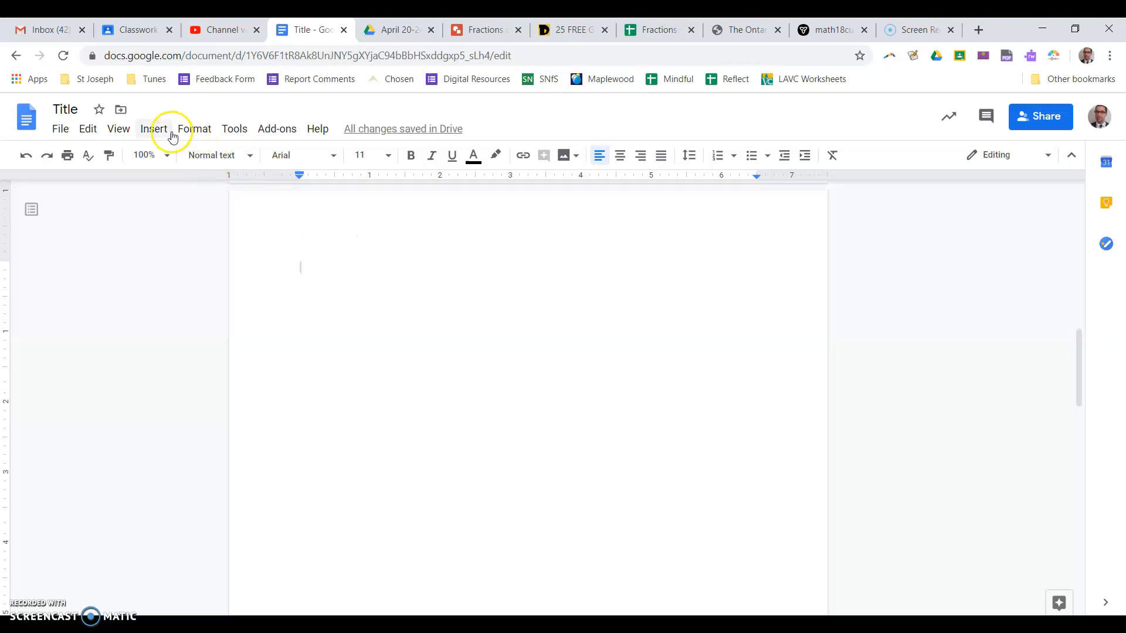
Step: Search for elephants with Explore and insert the image of an adult and a baby elephant into the document
click(237, 129)
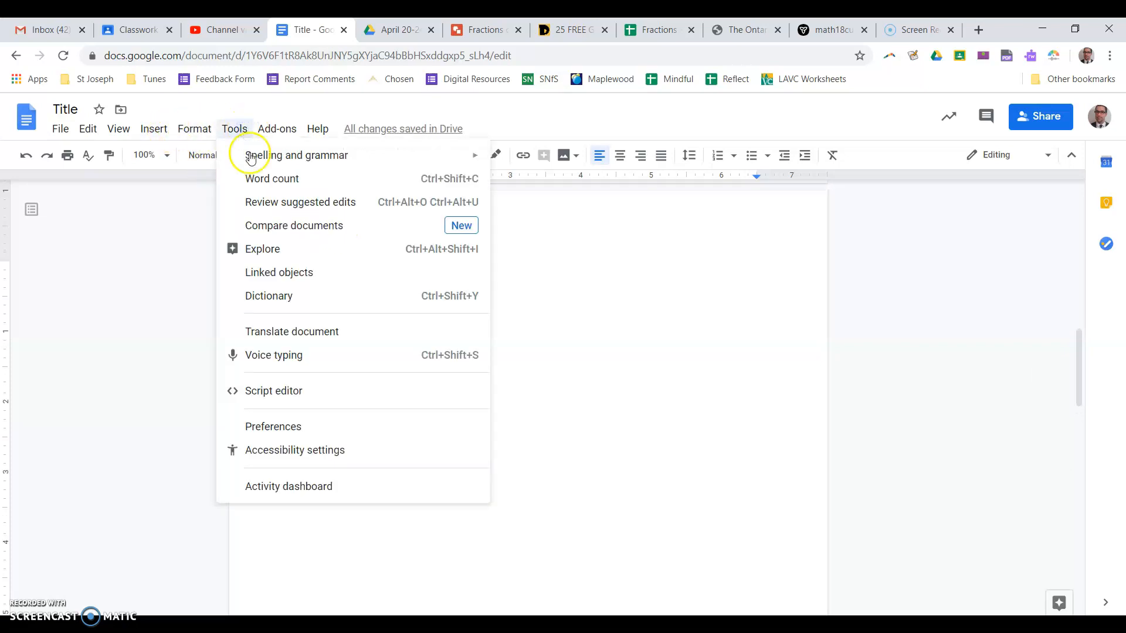
click(283, 253)
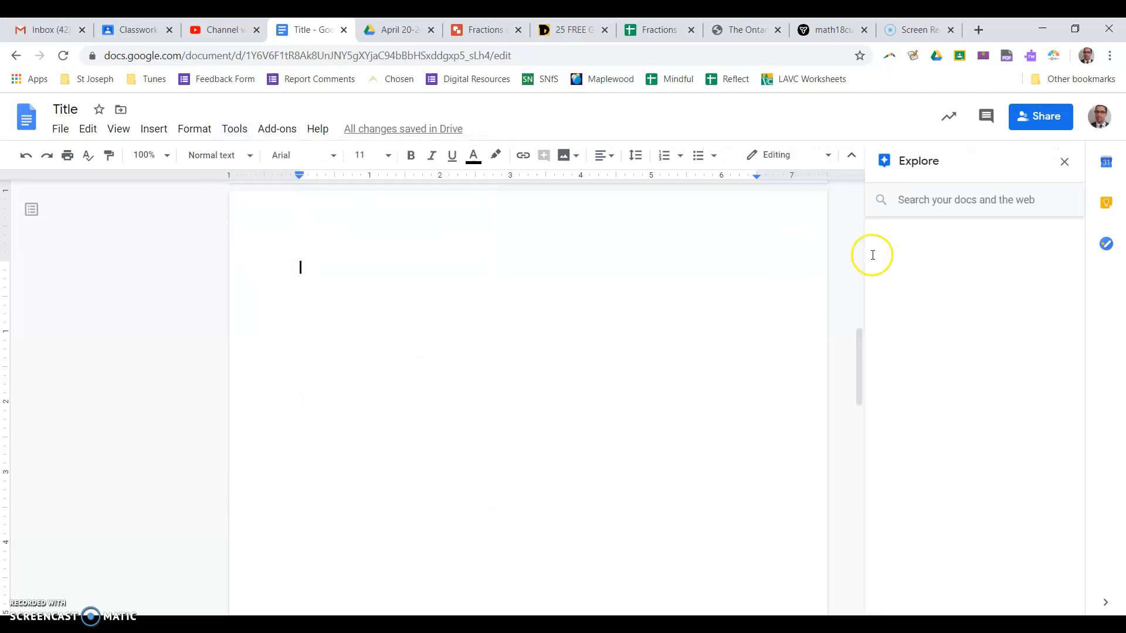
click(948, 198)
click(936, 202)
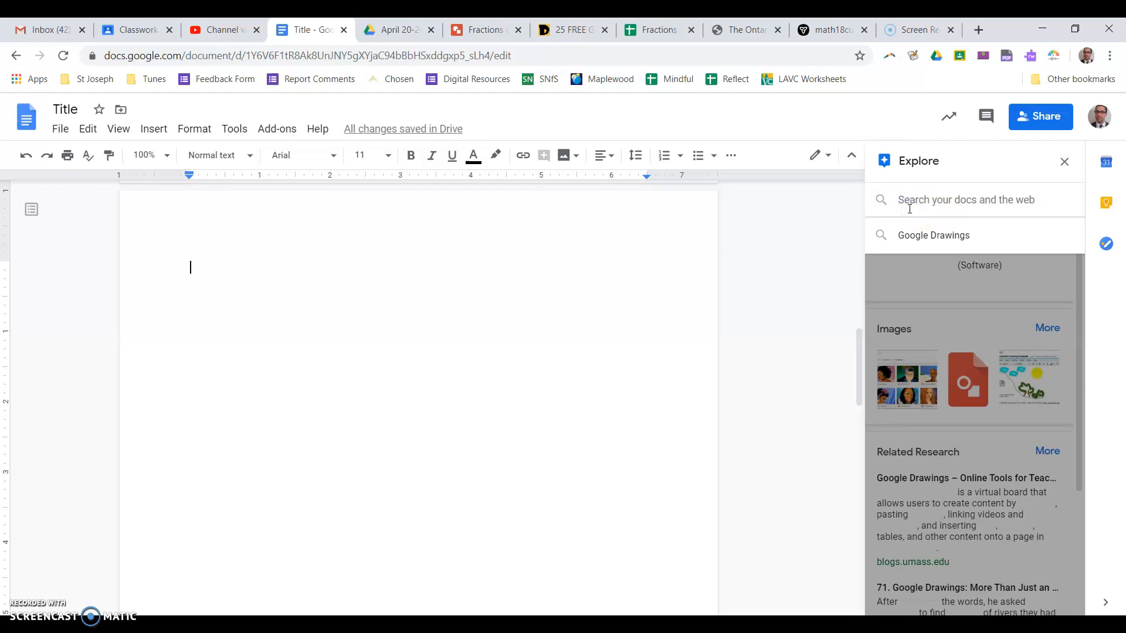
text(elephants)
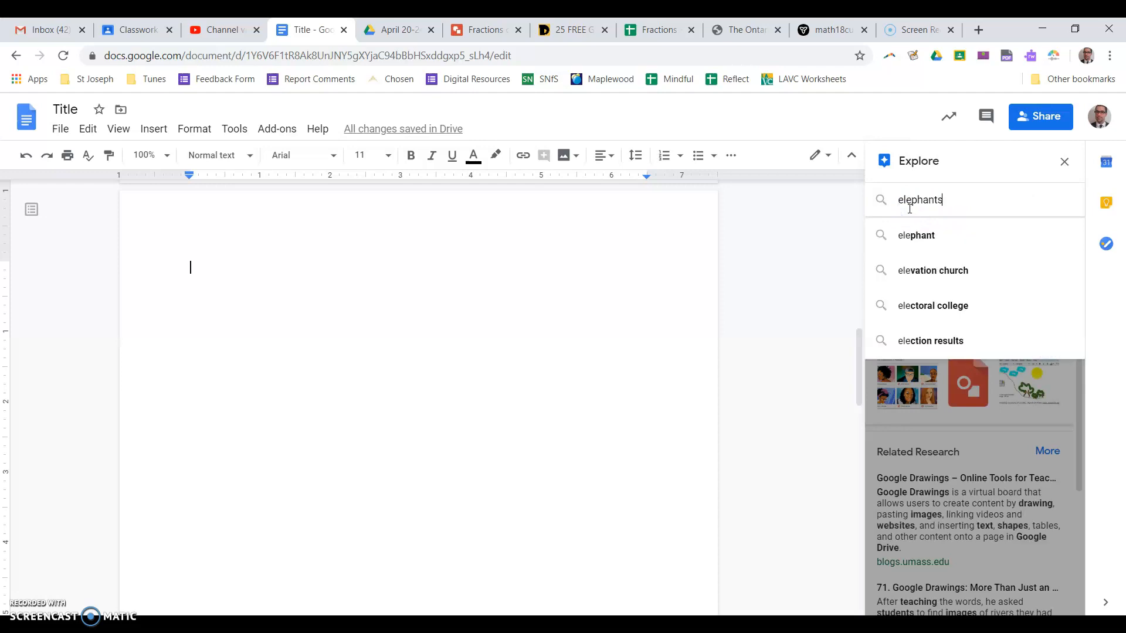
key(Return)
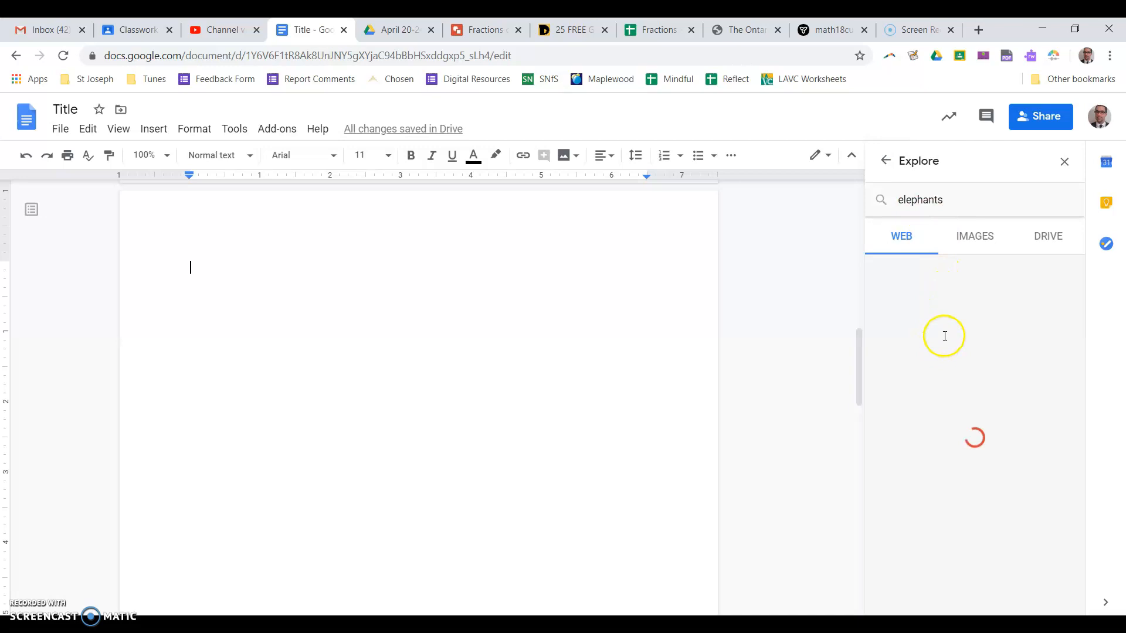
click(986, 245)
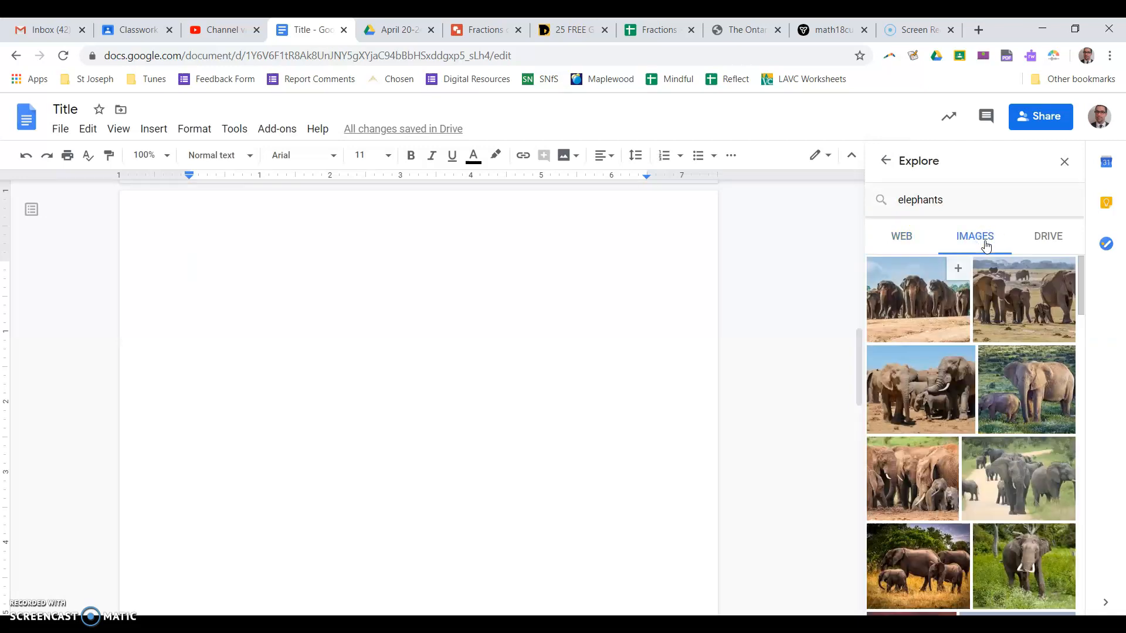
drag(995, 390, 275, 290)
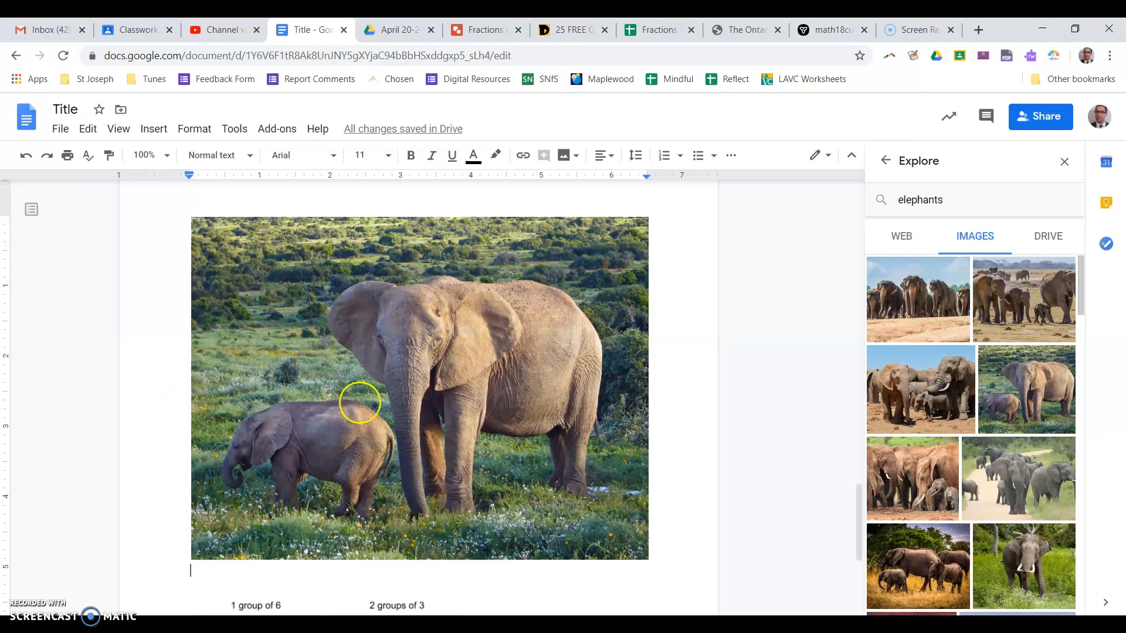
Step: Delete the inserted elephant photo from the document
click(359, 403)
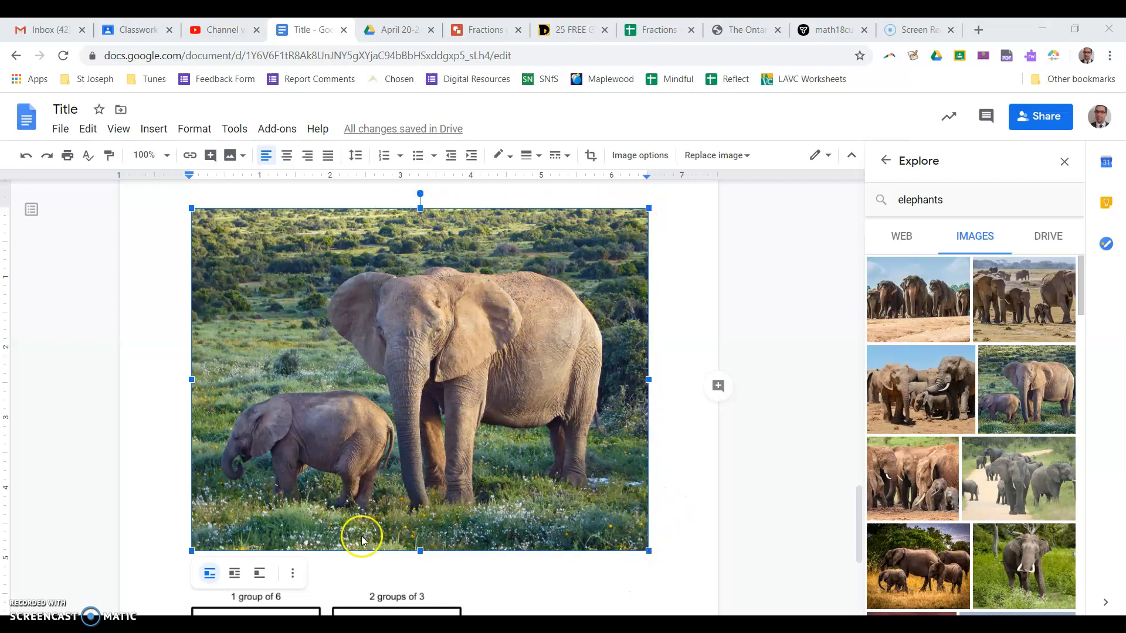
click(380, 338)
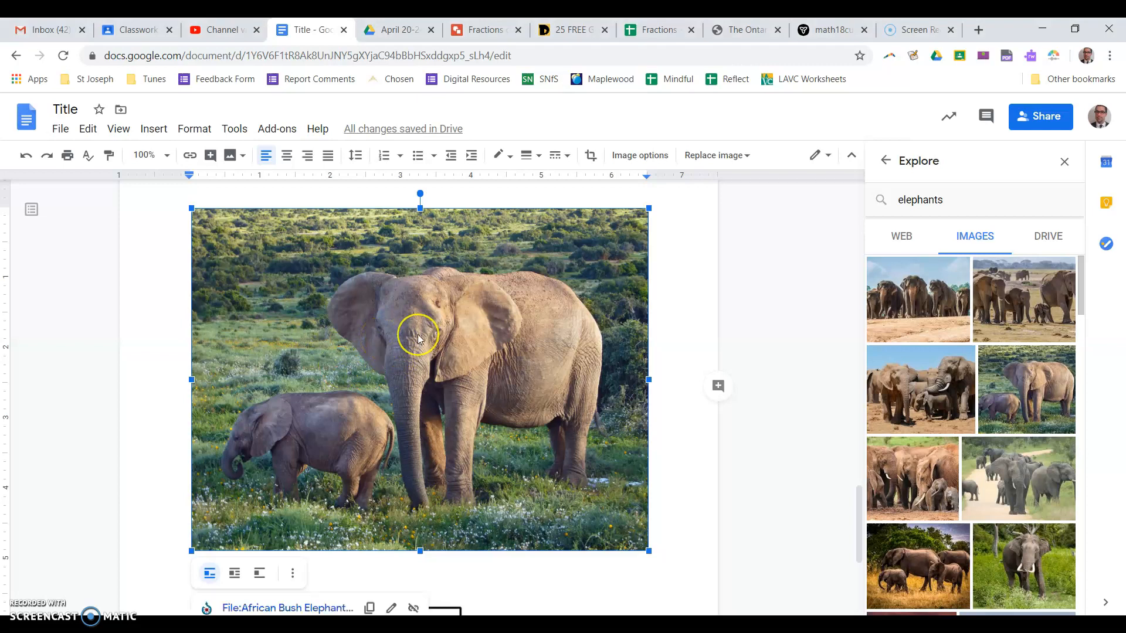
key(Delete)
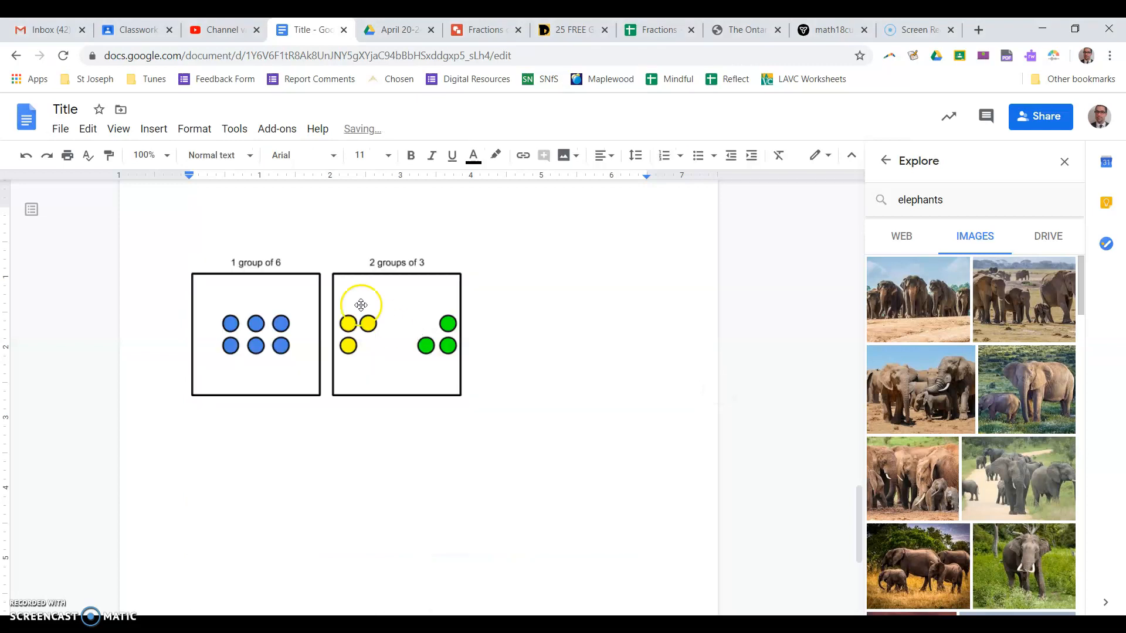
Step: Insert a new embedded drawing in the document and paste the copied elephant photo into it
click(166, 134)
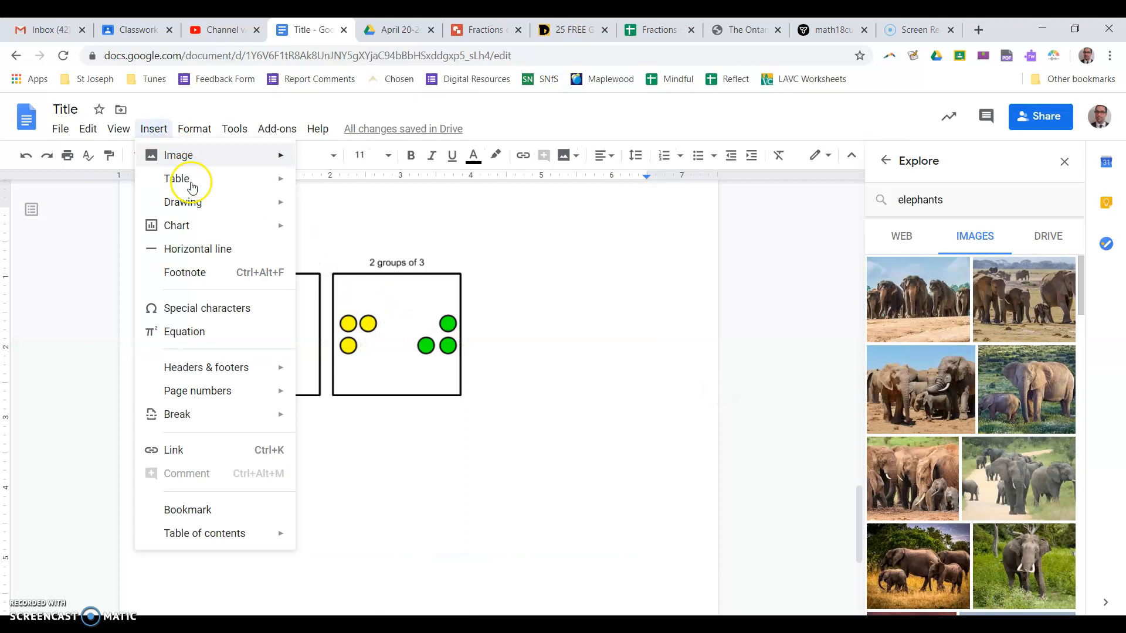
mouse_move(198, 209)
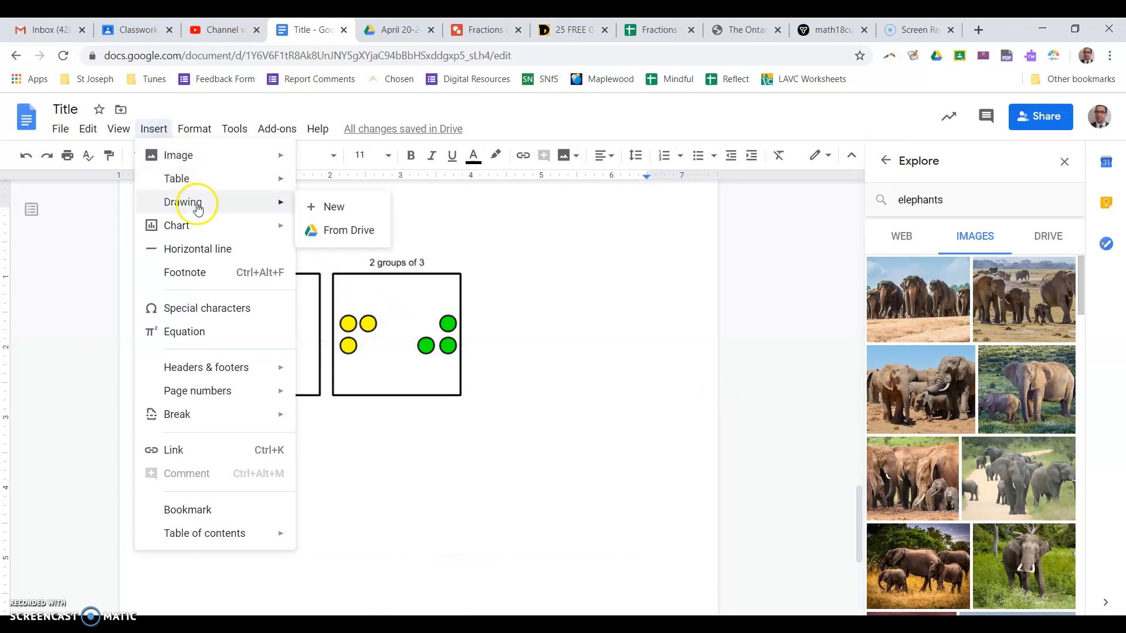
click(320, 207)
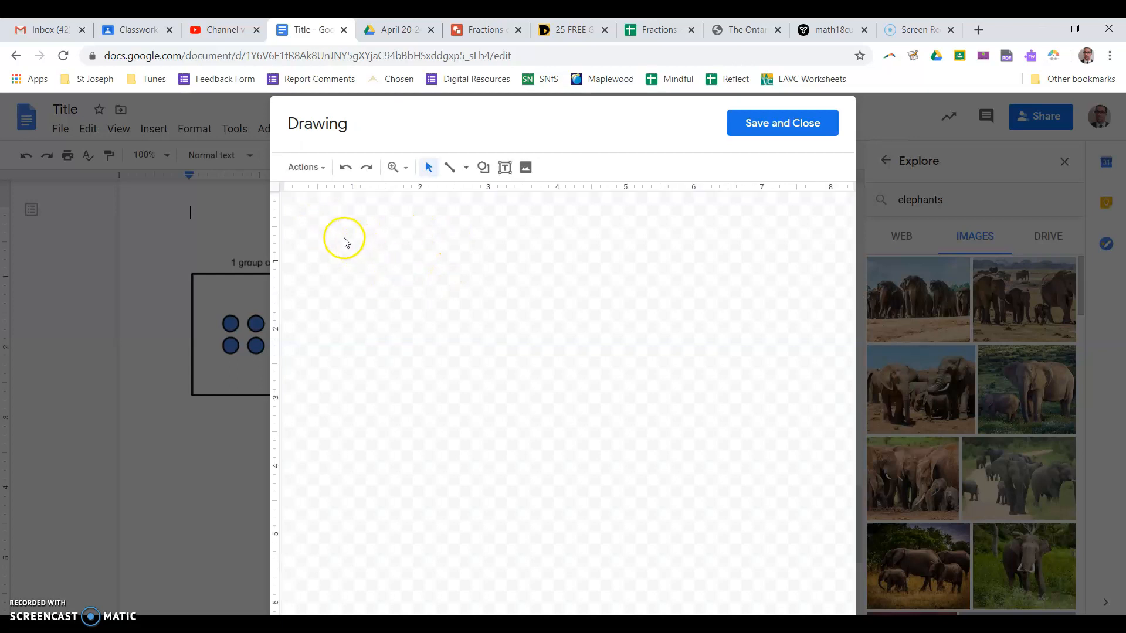
right_click(306, 230)
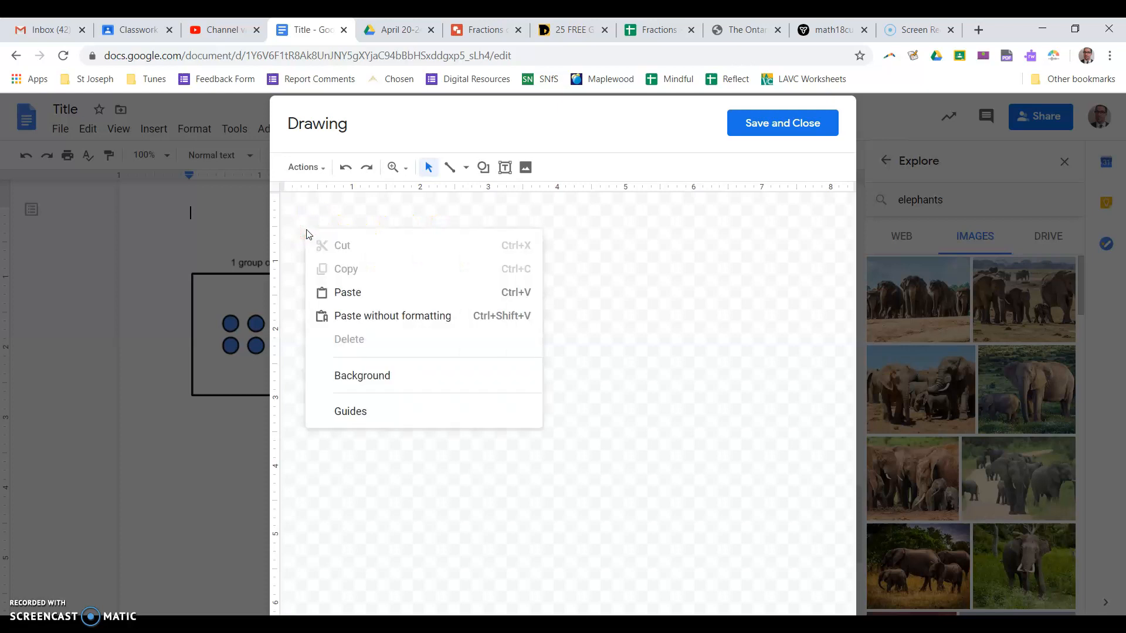
click(366, 294)
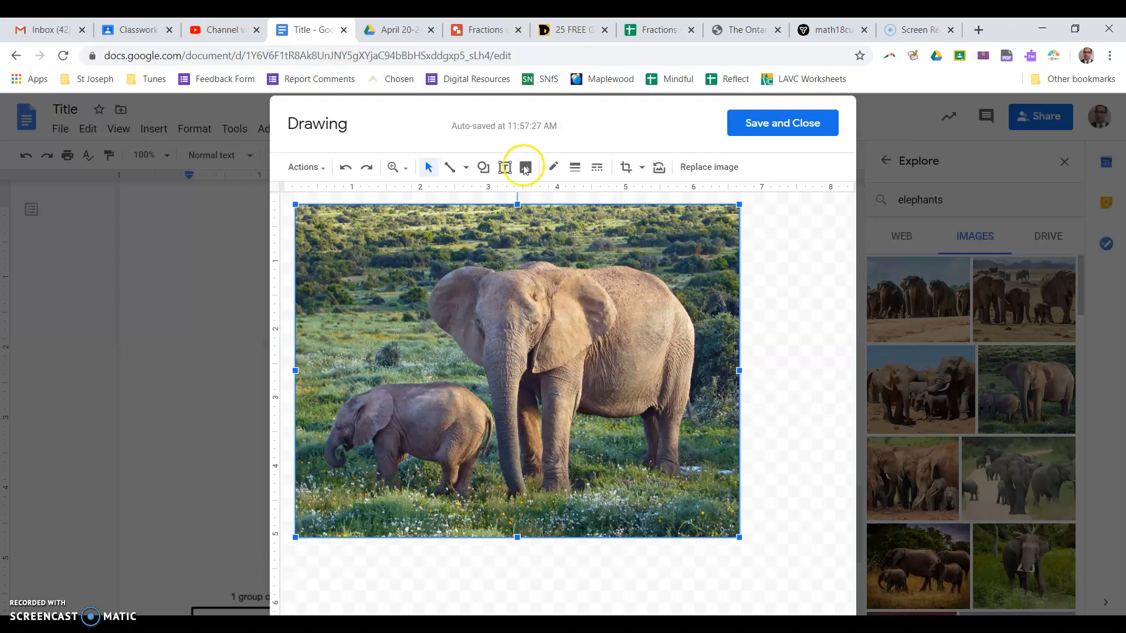
Step: Add a small text box reading "ears" over the adult elephant's ear in the photo
click(503, 171)
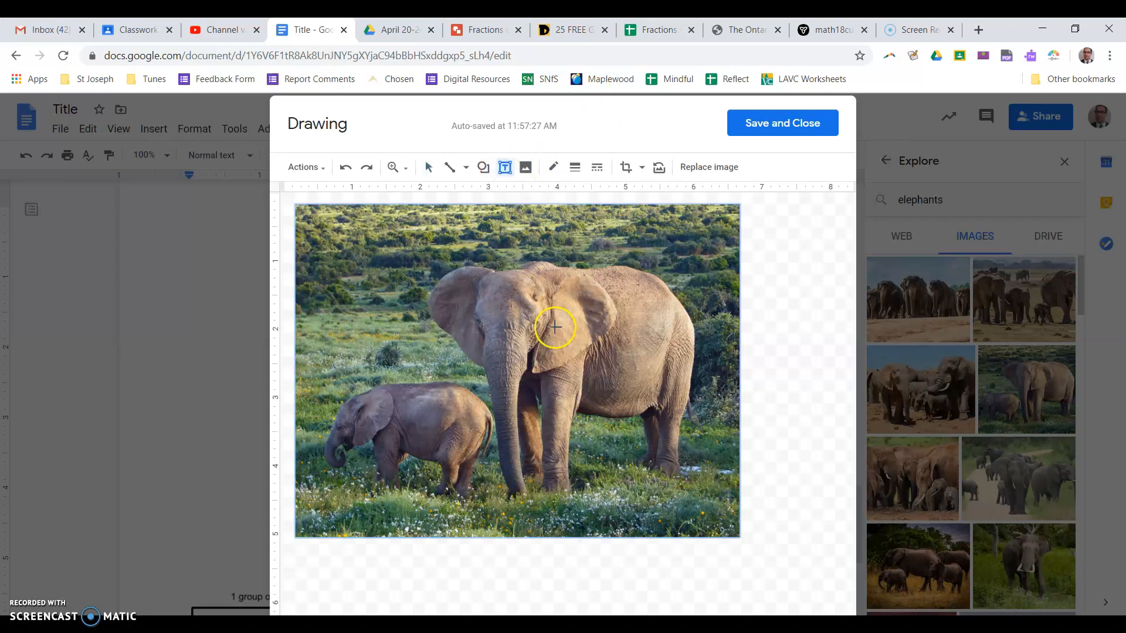
drag(563, 301, 609, 333)
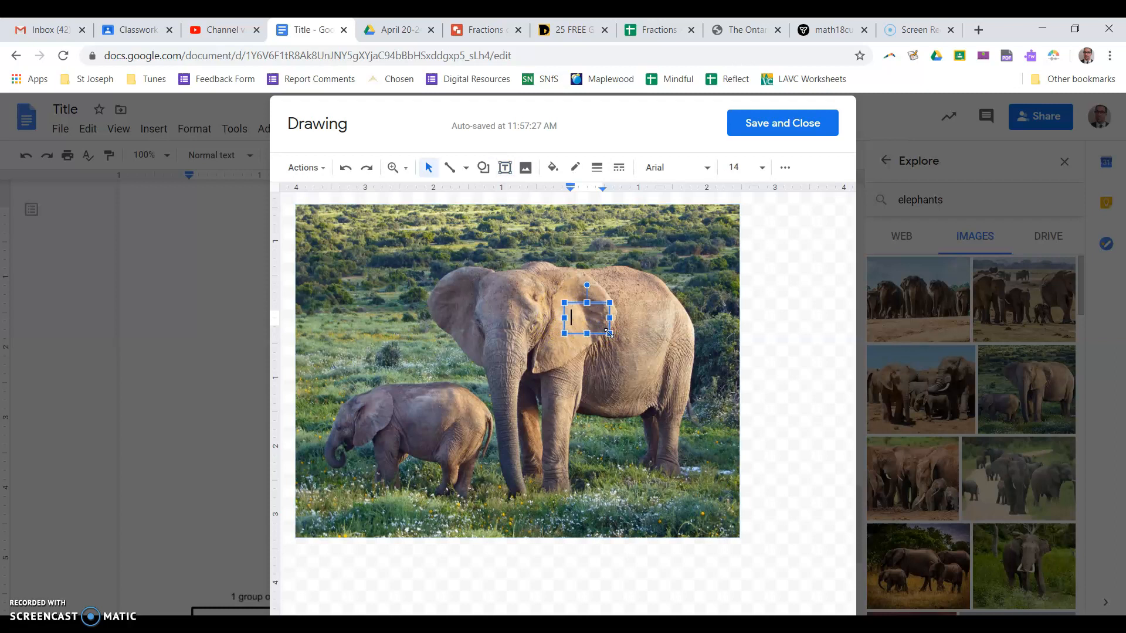
text(ears)
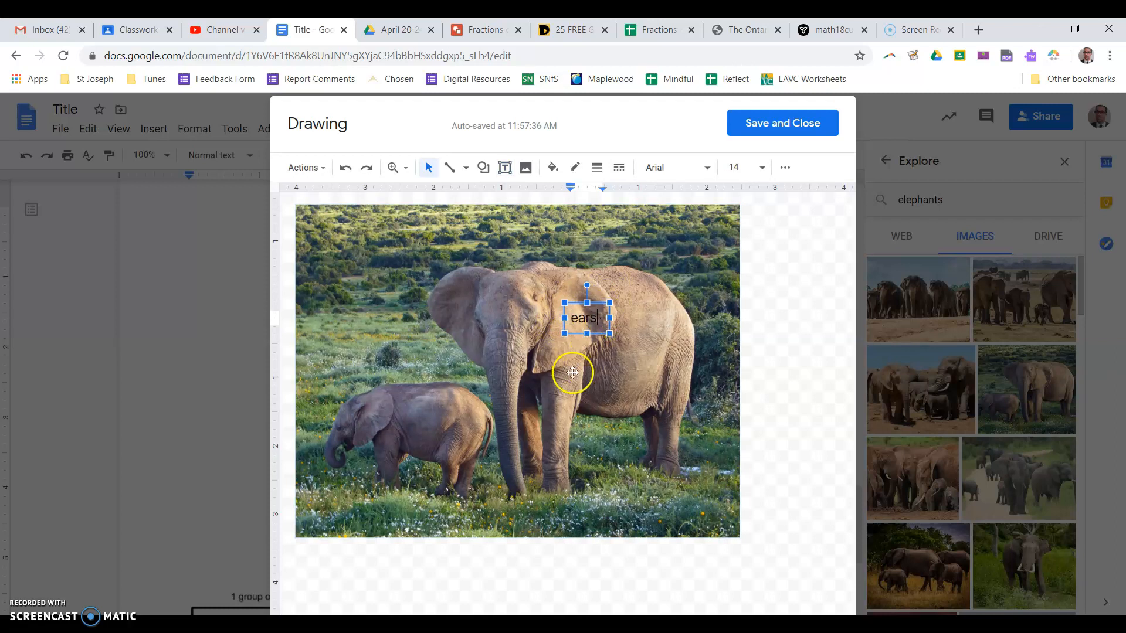
Step: Make the "ears" label bold and move it slightly down and left so it sits on the adult elephant's ear
double_click(596, 319)
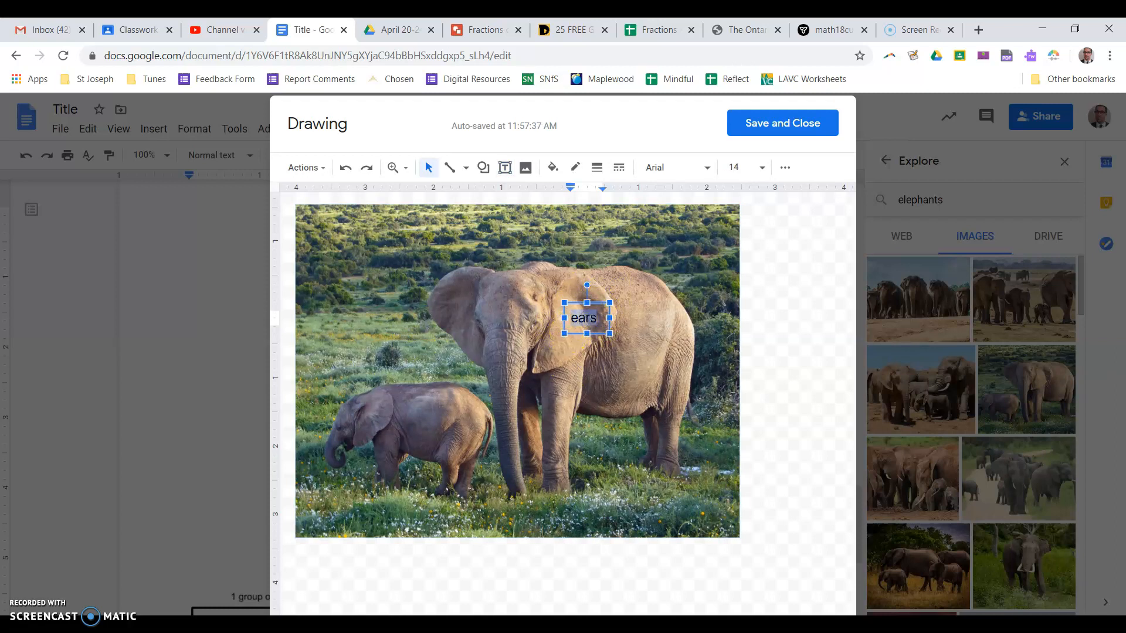
click(783, 169)
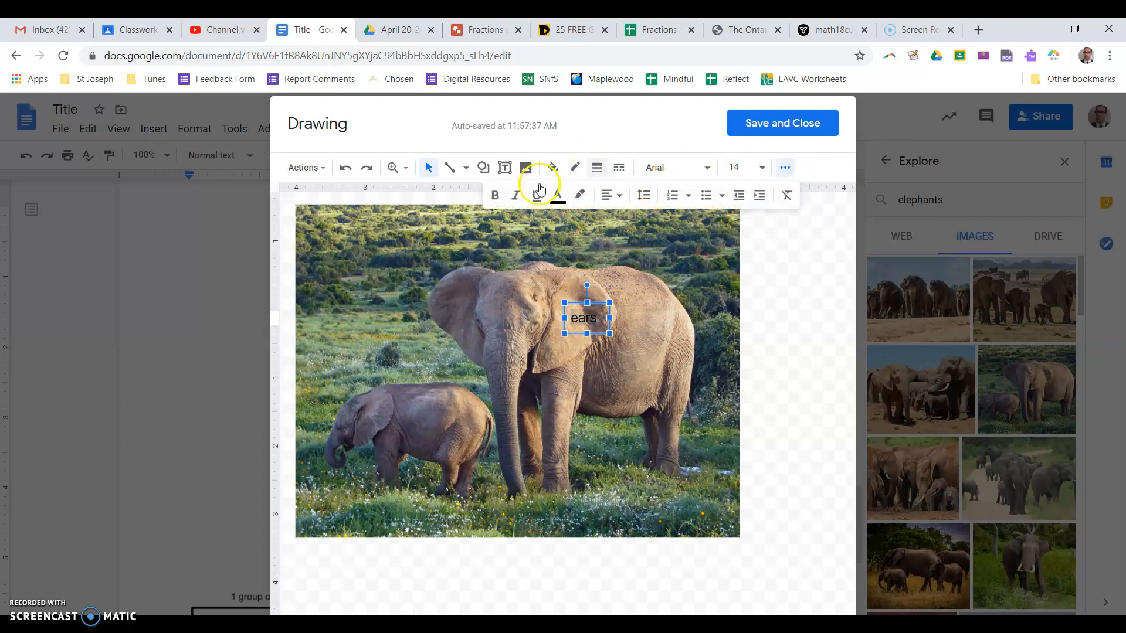
click(495, 196)
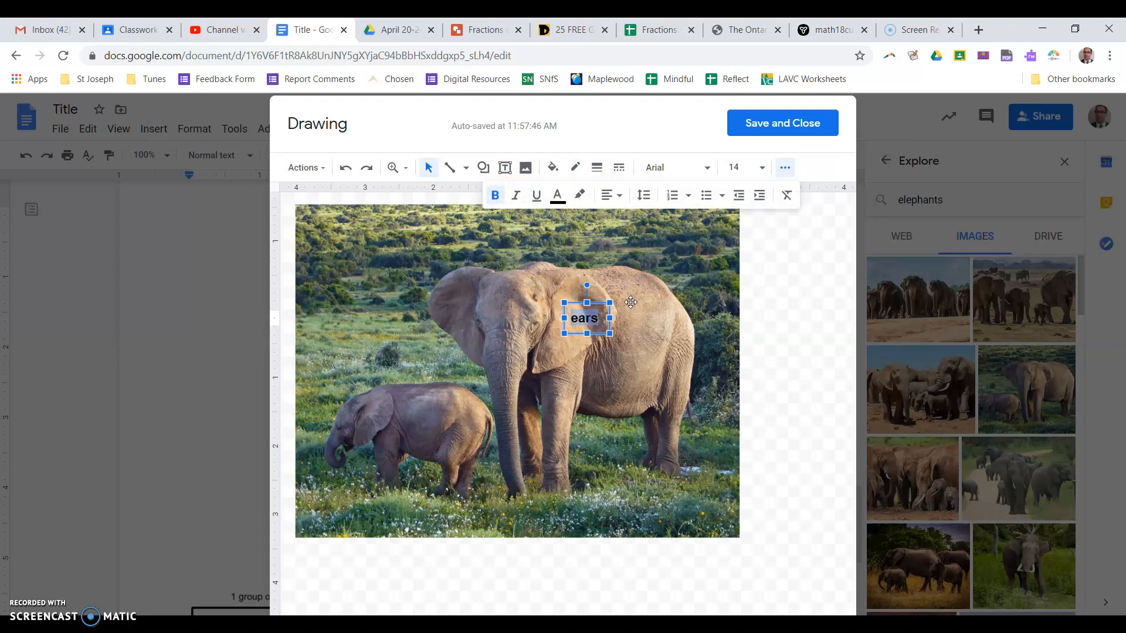
click(631, 301)
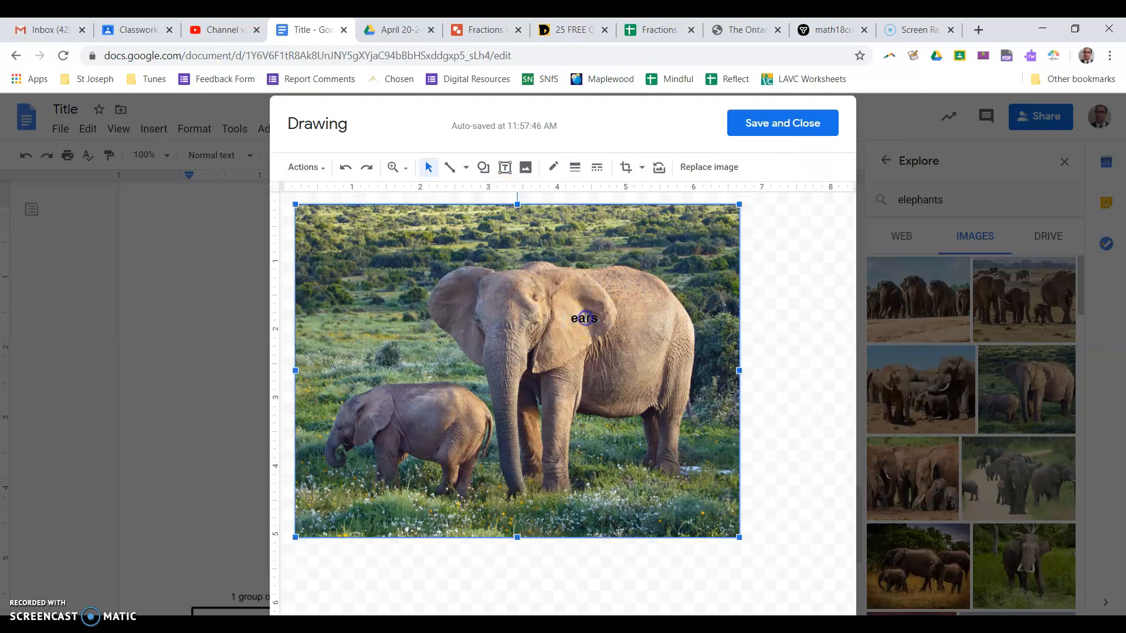
click(585, 317)
drag(599, 303, 585, 314)
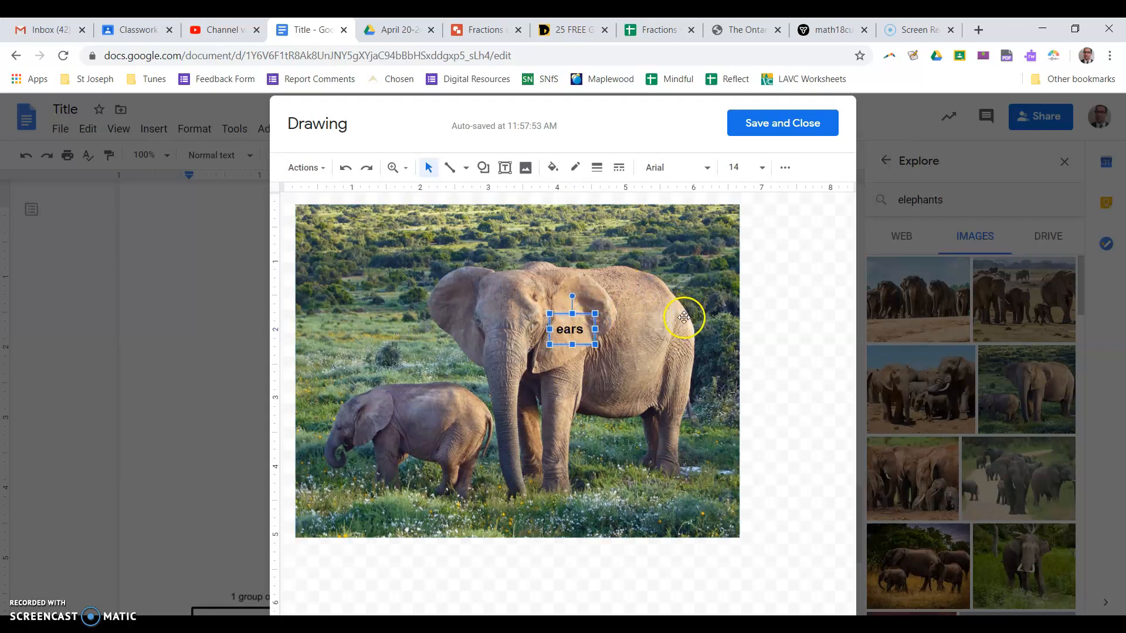
Step: Shorten the label text to "ear", then save and close the embedded drawing
click(584, 330)
key(BackSpace)
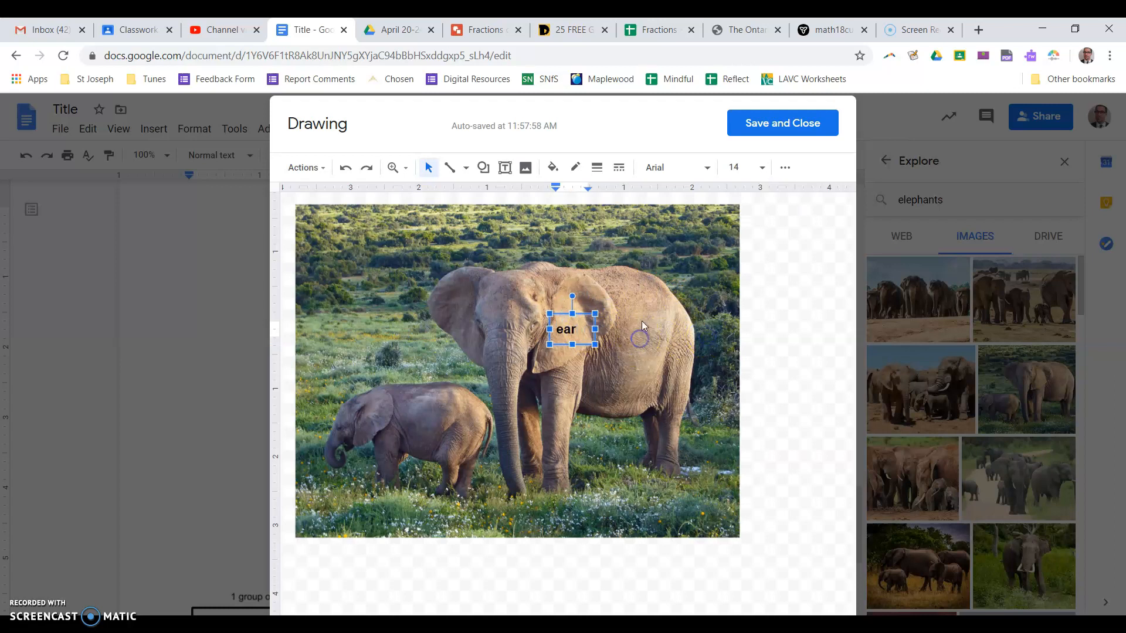
click(652, 300)
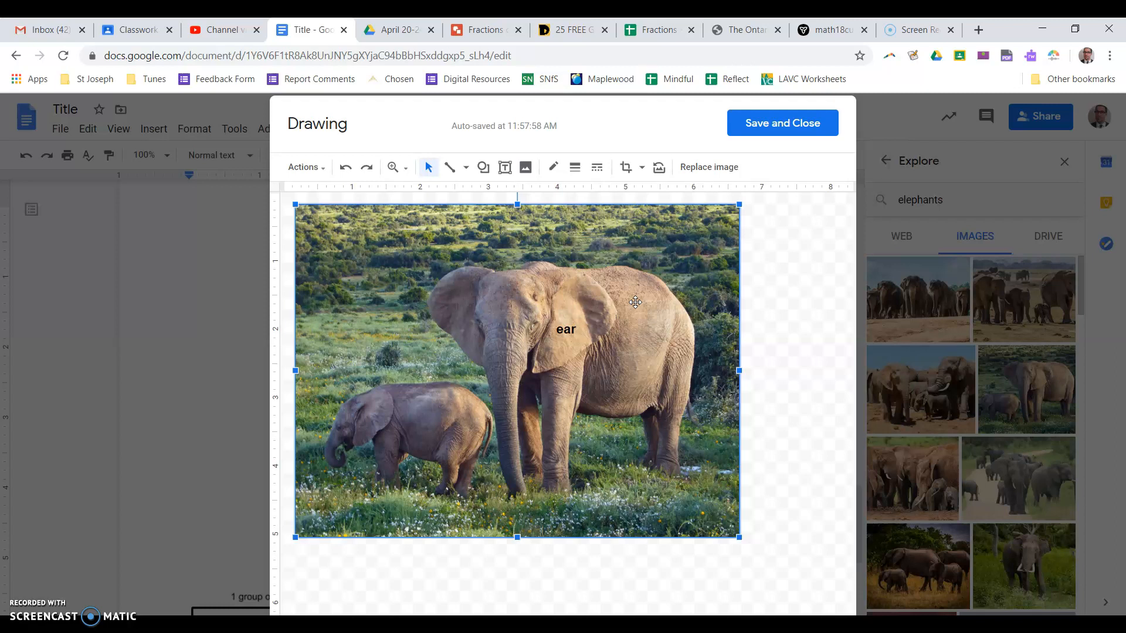
click(796, 123)
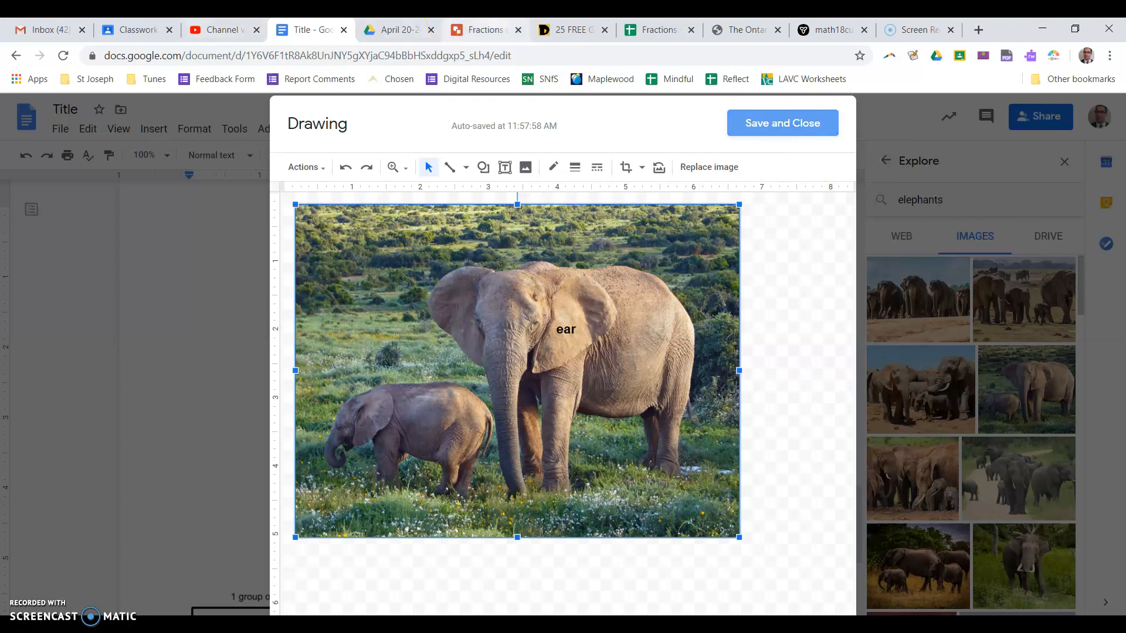
Step: Switch to the Ditch That Textbook article on 25 free Google Drawings graphic organizers and look through its list of templates
click(486, 30)
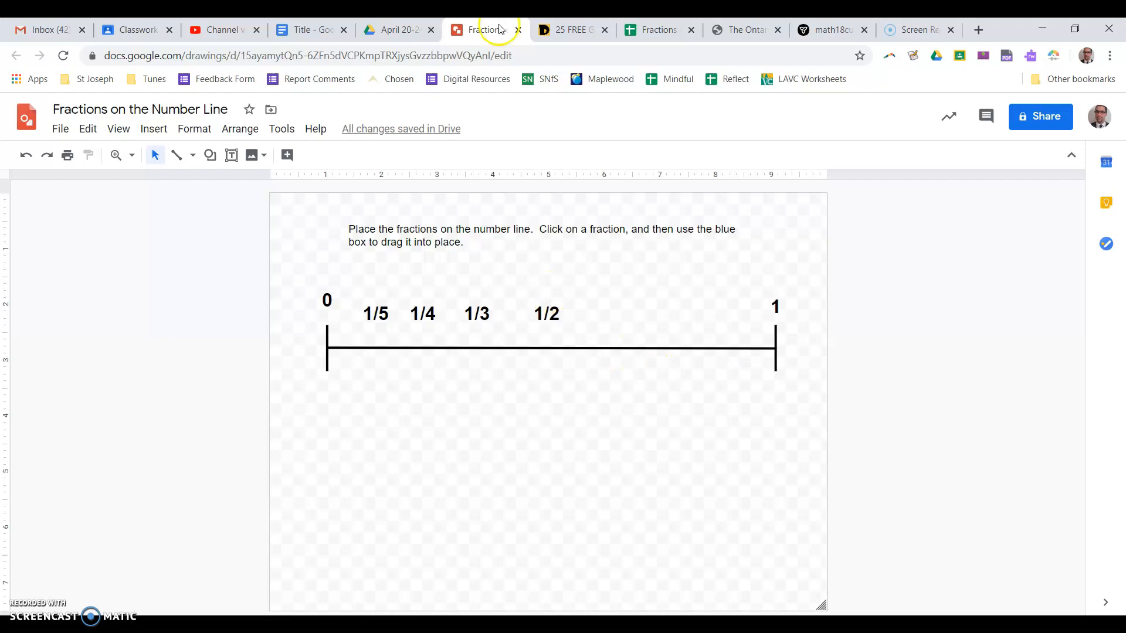
click(567, 29)
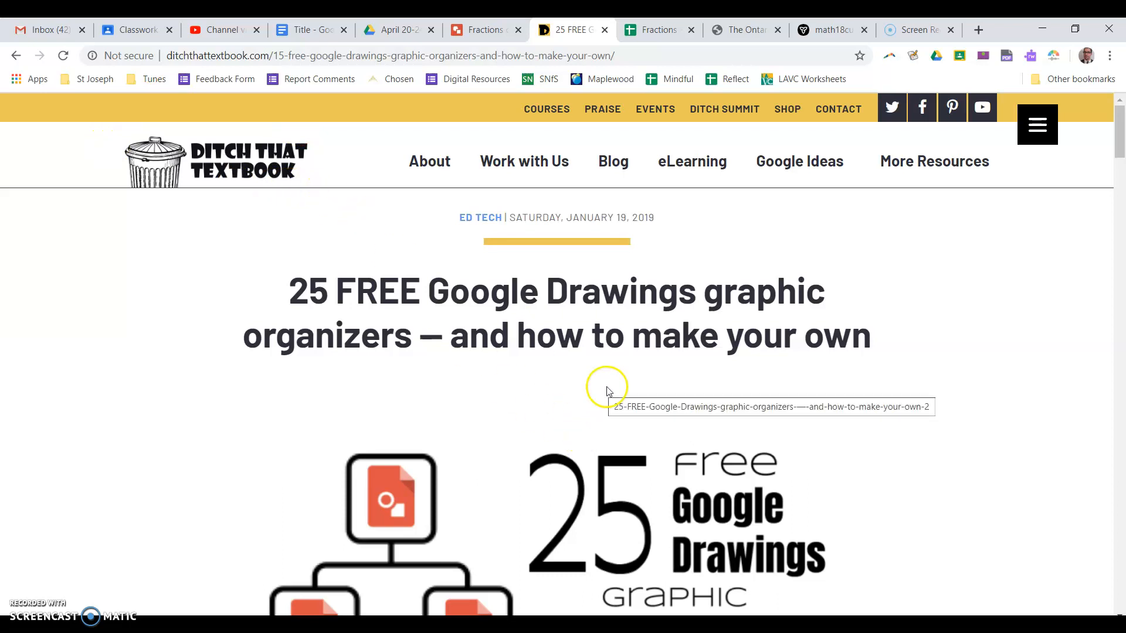
scroll(568, 391, down, 15)
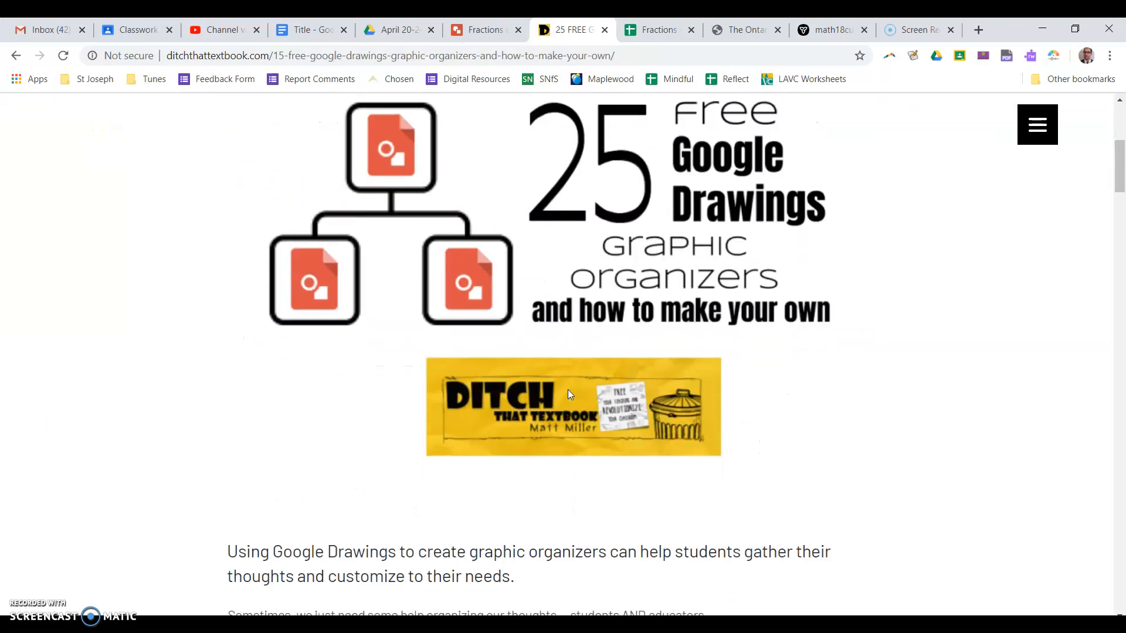
scroll(568, 389, down, 15)
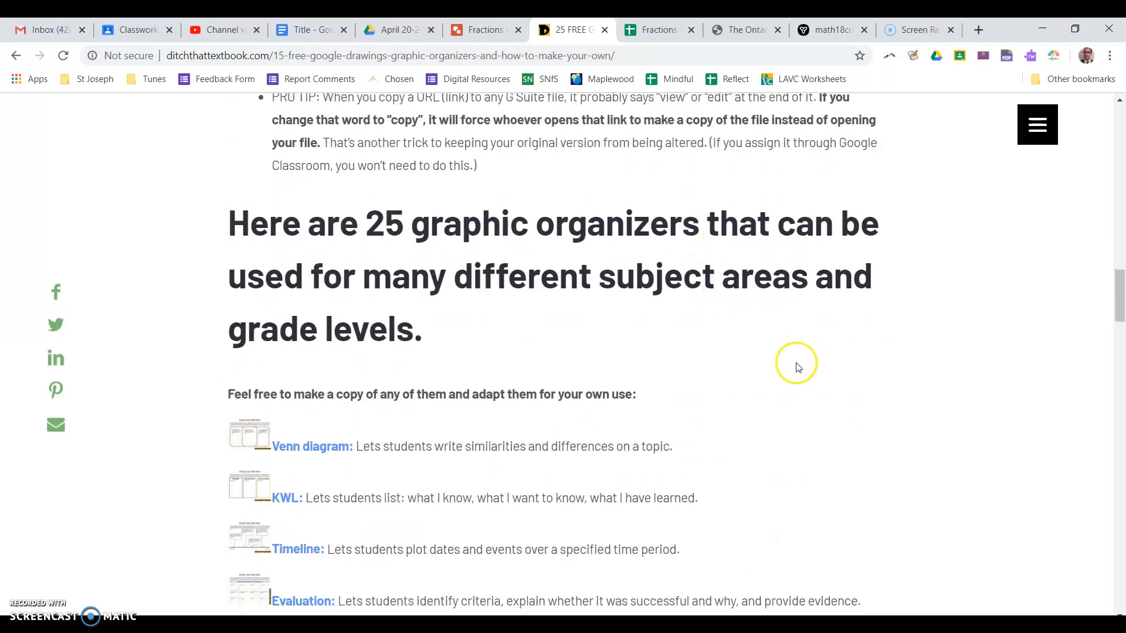
scroll(794, 367, down, 4)
scroll(798, 367, down, 11)
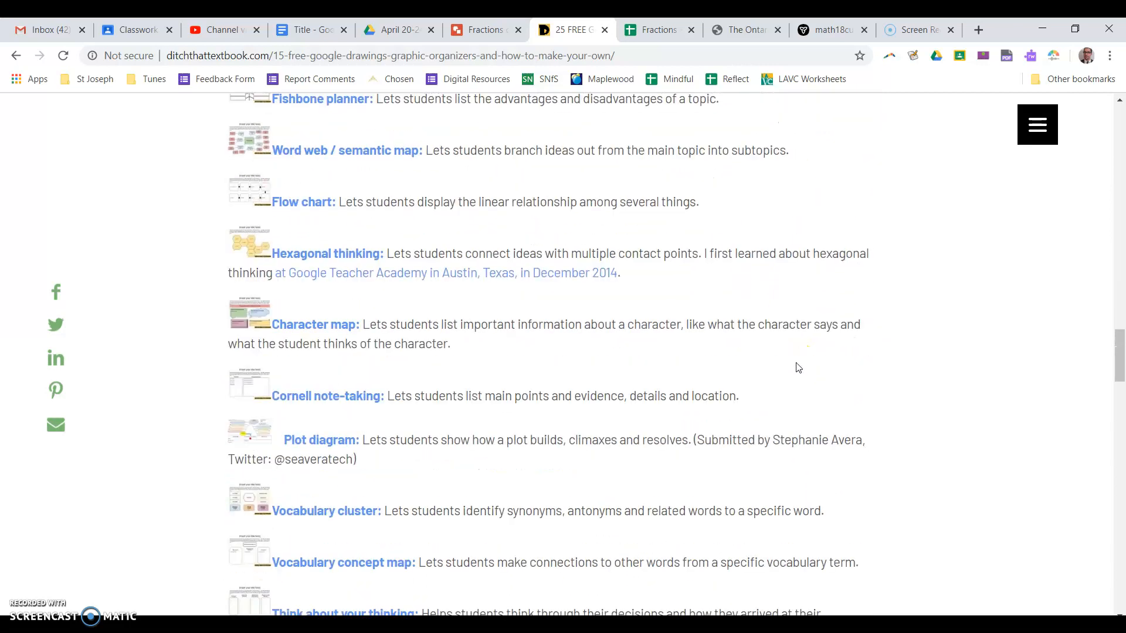
scroll(572, 318, up, 10)
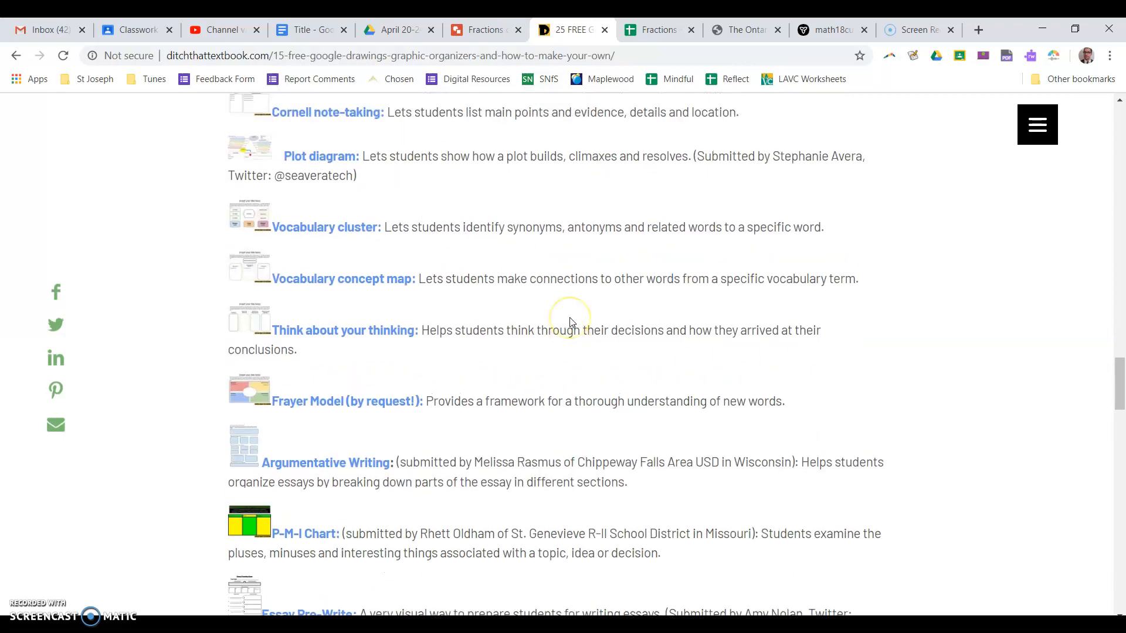
scroll(573, 314, up, 1)
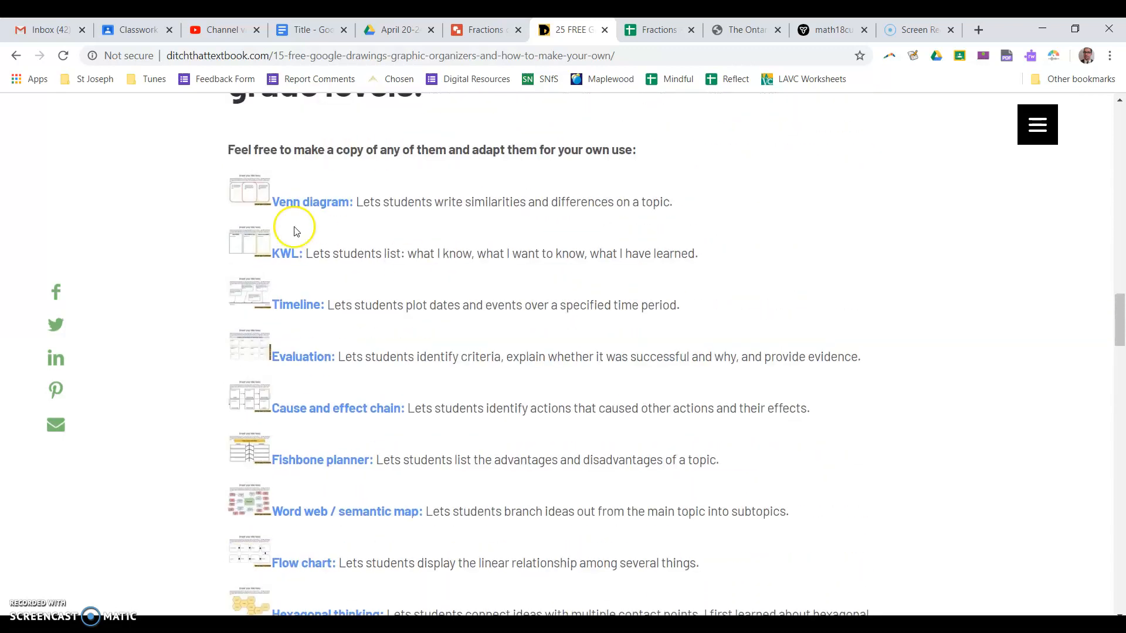
Step: Open the KWL template from the organizer list and make a copy of the KWL chart in Google Drive
click(285, 258)
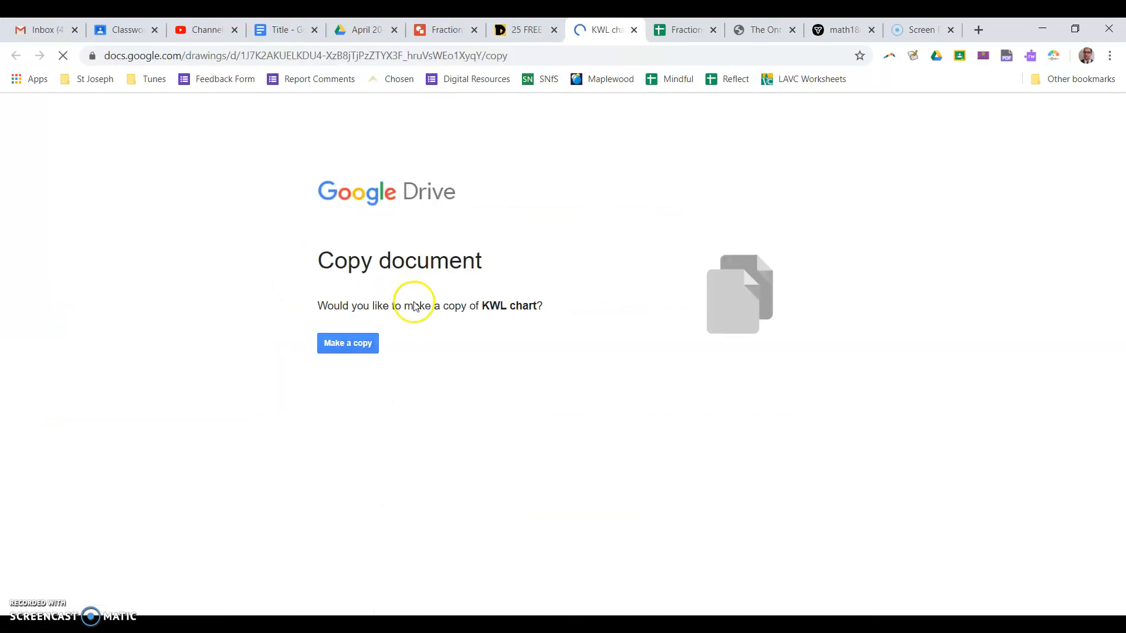
click(354, 343)
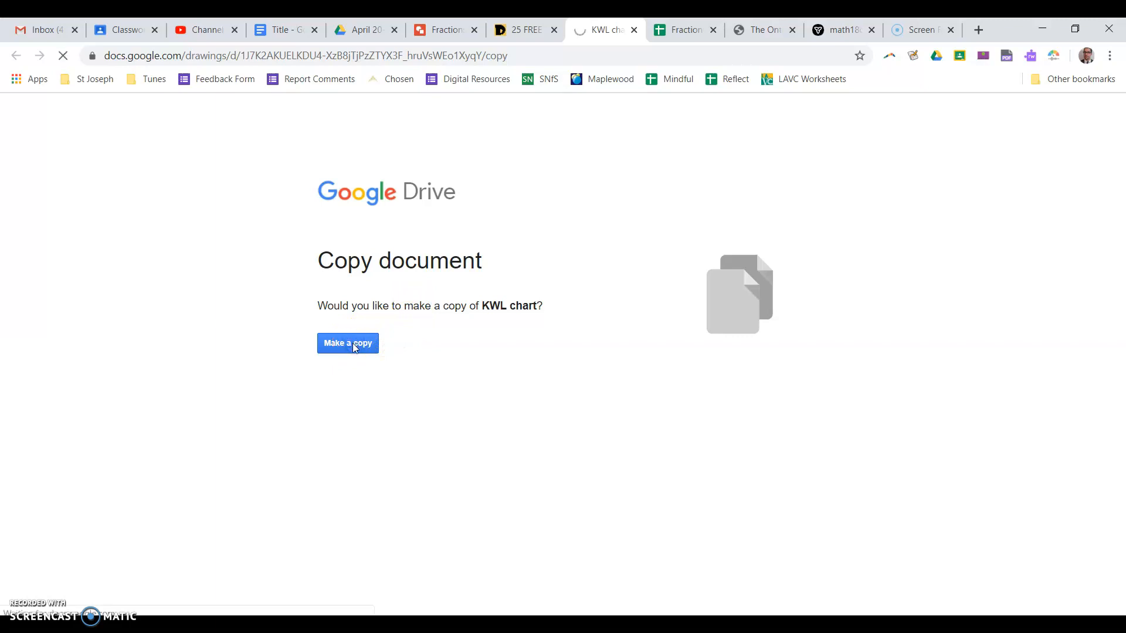
click(355, 346)
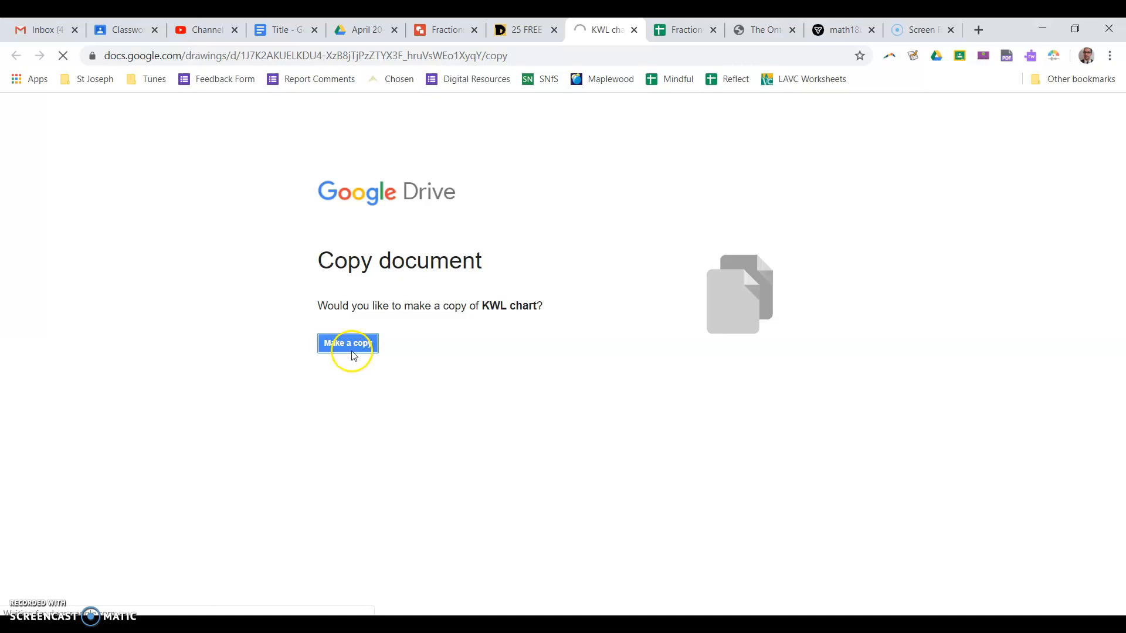